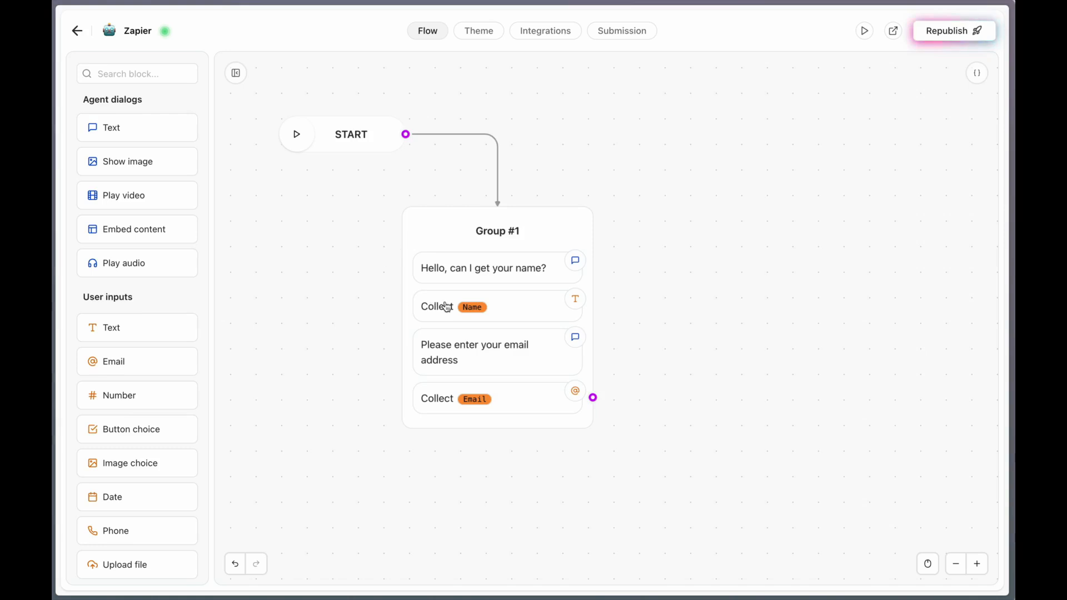
# Review the settings of the Name text input and the Email input in Group #1.
pyautogui.click(515, 307)
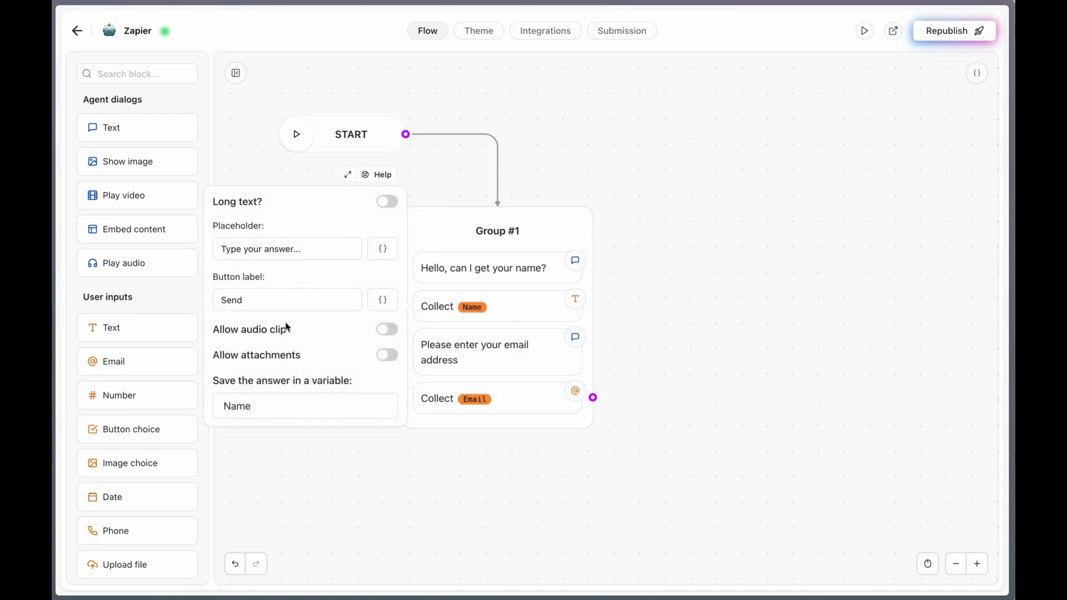
pyautogui.click(841, 378)
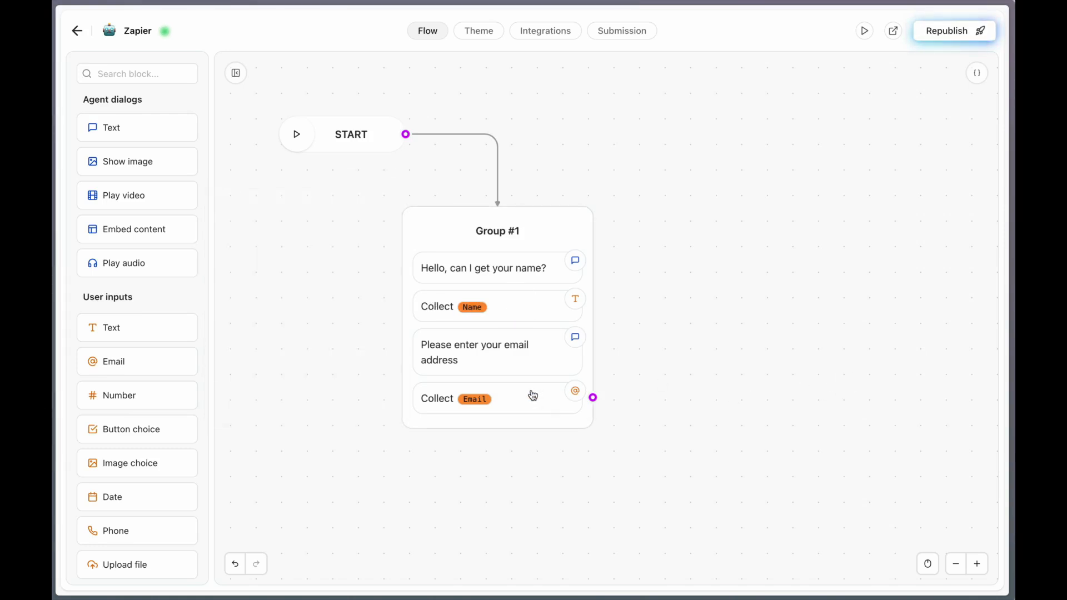
pyautogui.click(532, 395)
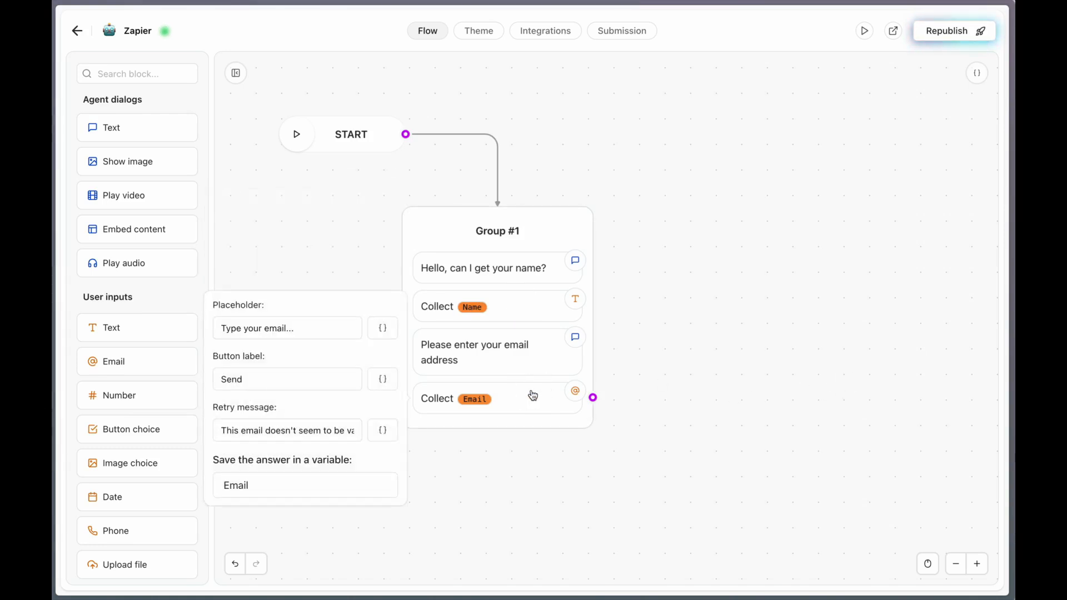
pyautogui.click(776, 381)
# Add a Zapier integration block to the canvas as a new group beside Group #1.
pyautogui.scroll(-2, 152, 349)
pyautogui.scroll(-15, 151, 349)
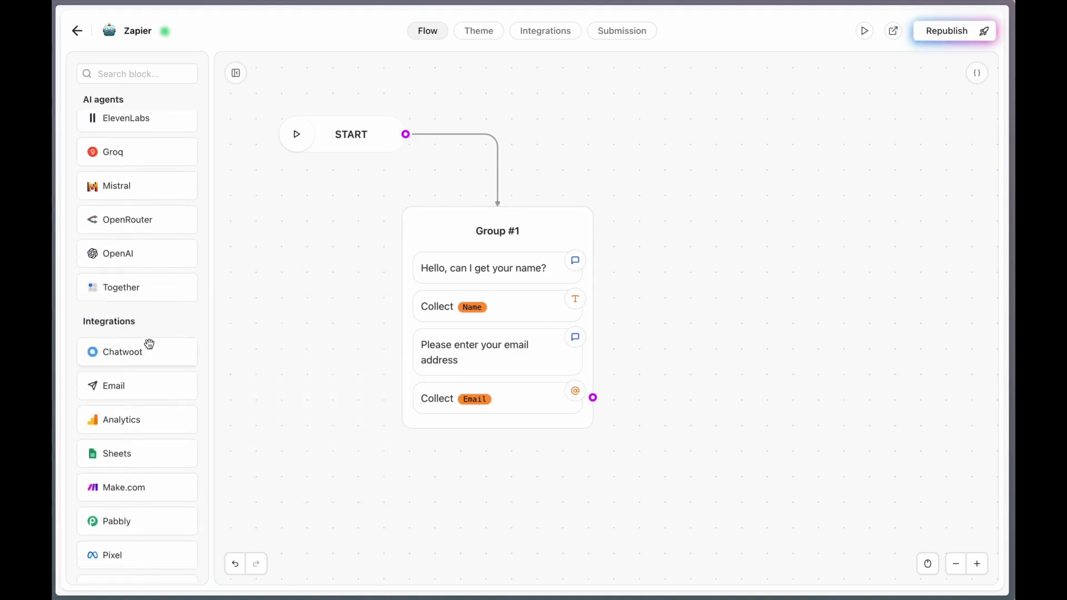
pyautogui.moveTo(111, 465); pyautogui.dragTo(828, 244)
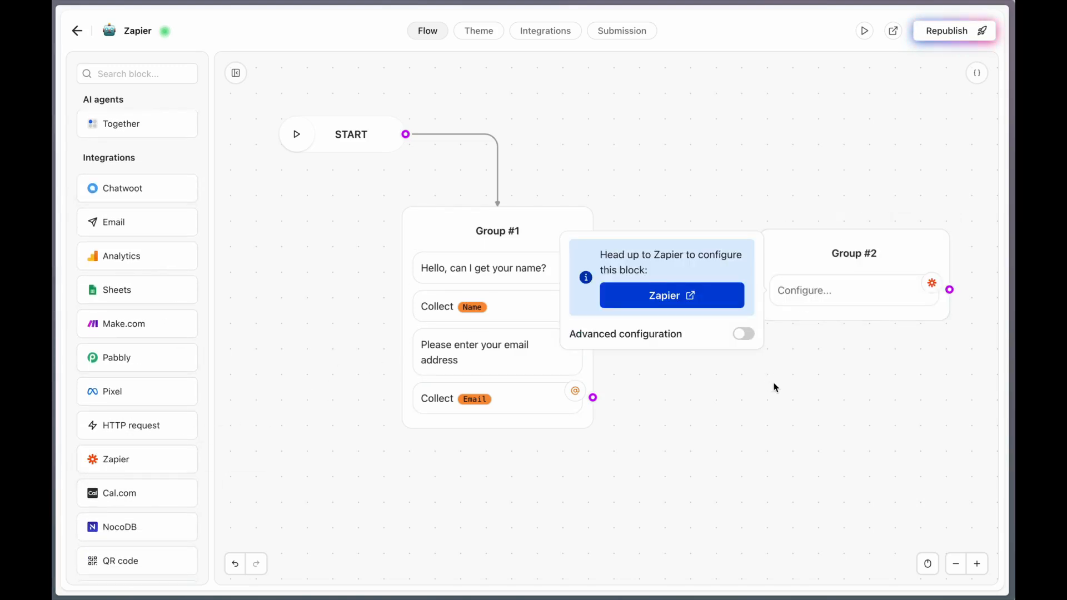
pyautogui.click(776, 387)
# Connect the Email input of Group #1 to the new group and rename that group "Zapier Block".
pyautogui.moveTo(593, 397); pyautogui.dragTo(846, 255)
pyautogui.click(846, 255)
pyautogui.write('Zapier')
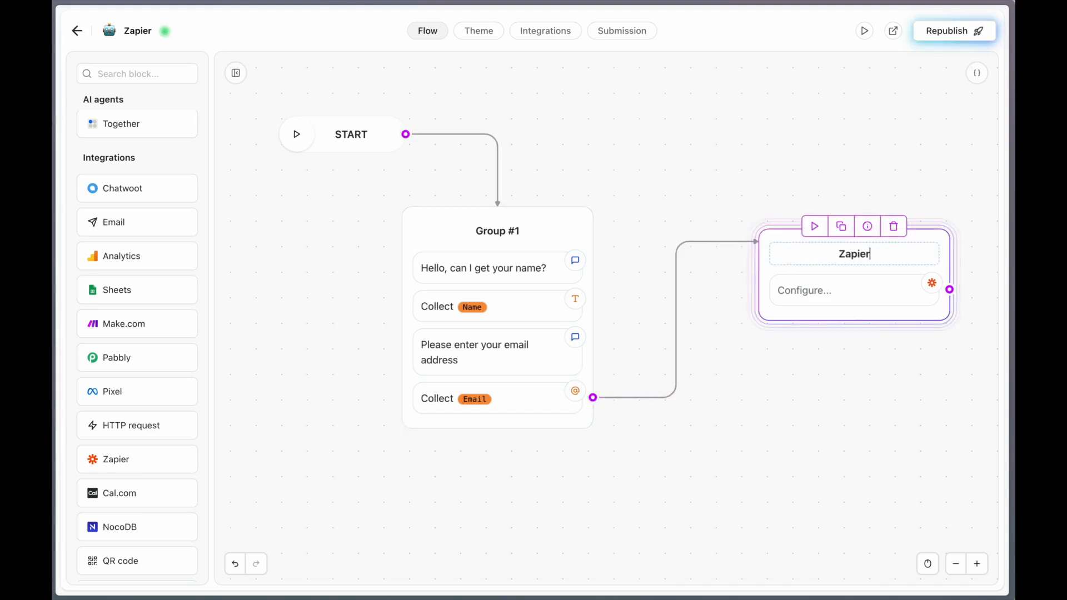
pyautogui.write(' Block')
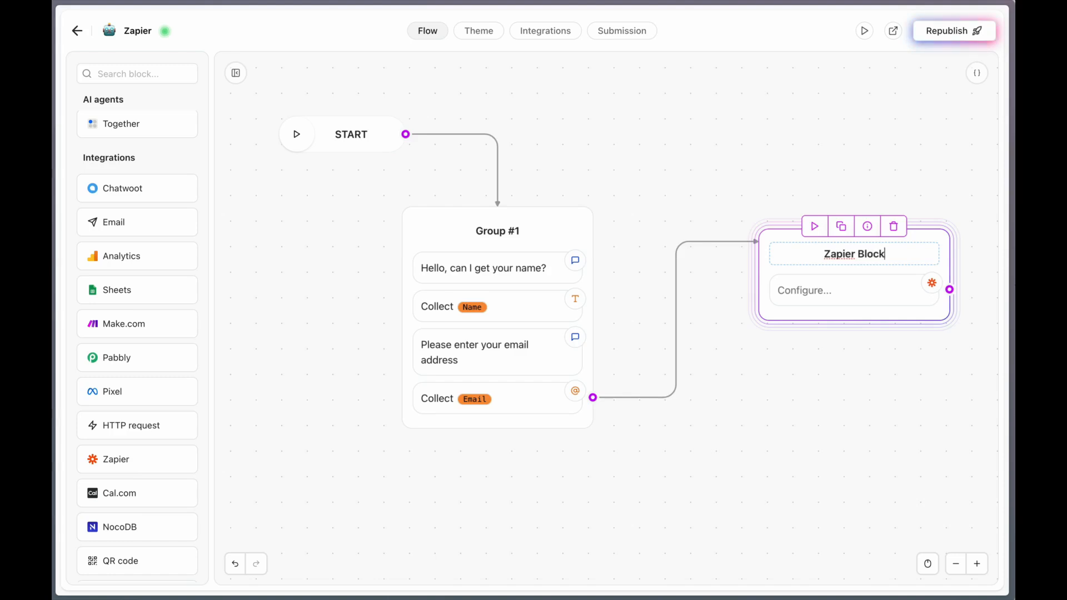
pyautogui.click(841, 352)
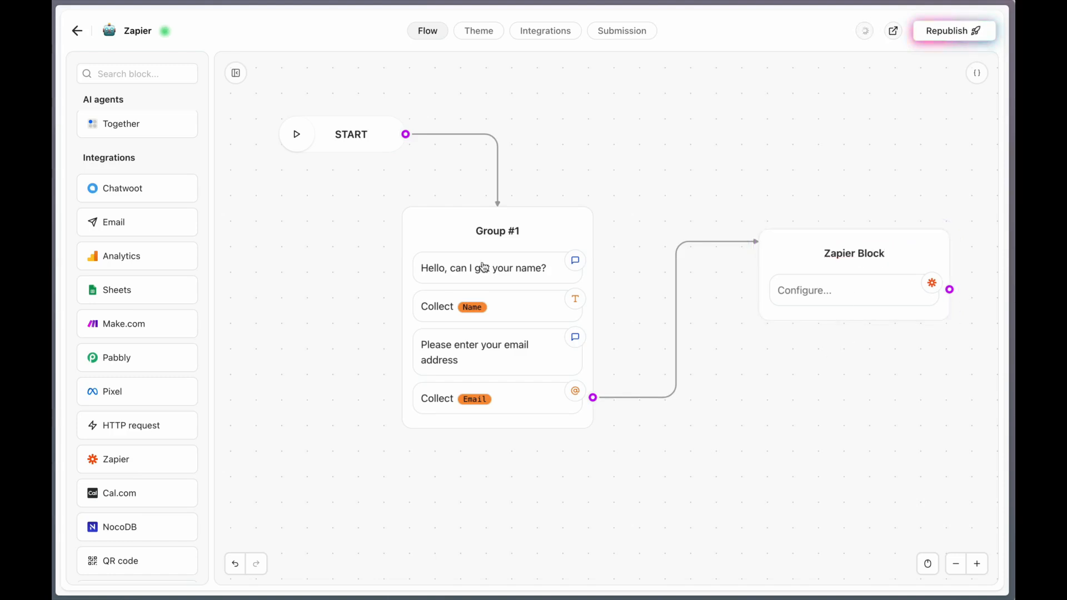
# Add a text message reading "Data Sent!" below the Zapier integration in the Zapier Block group.
pyautogui.scroll(5, 144, 263)
pyautogui.scroll(5, 143, 264)
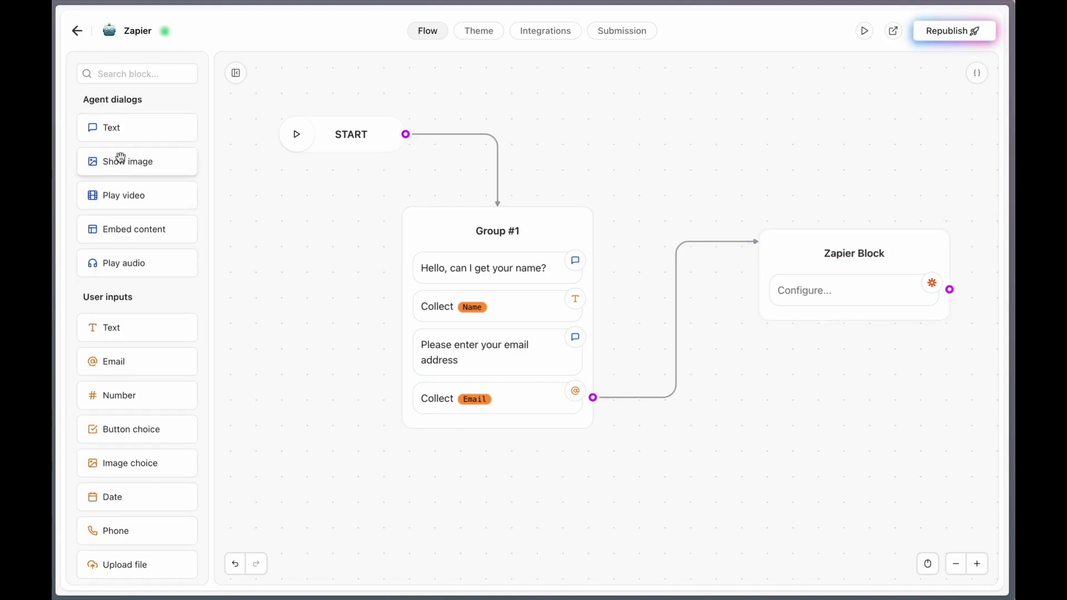
pyautogui.moveTo(112, 127); pyautogui.dragTo(826, 317)
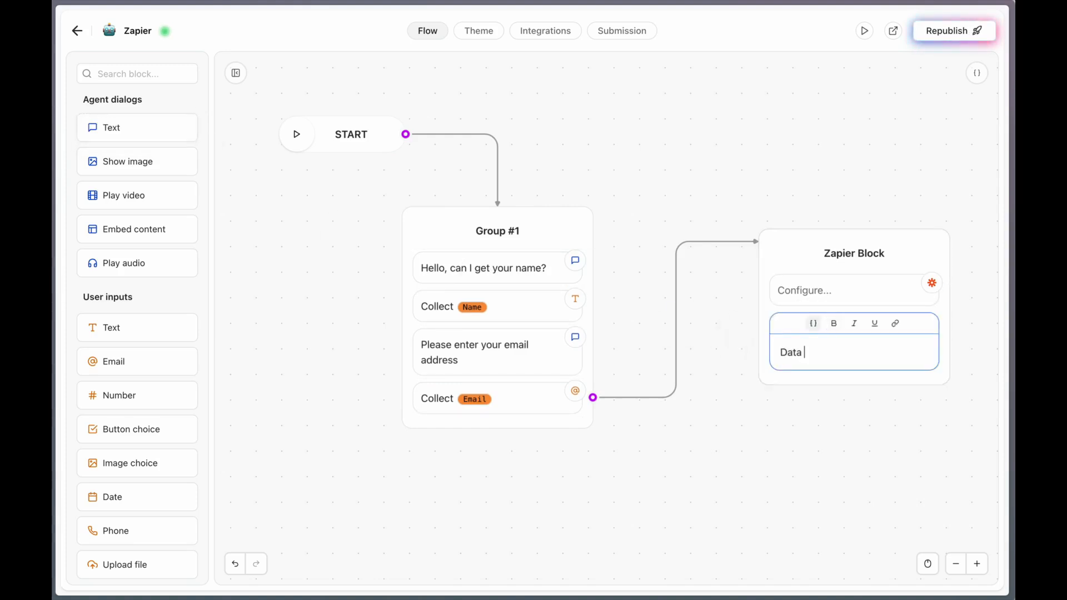
pyautogui.click(778, 450)
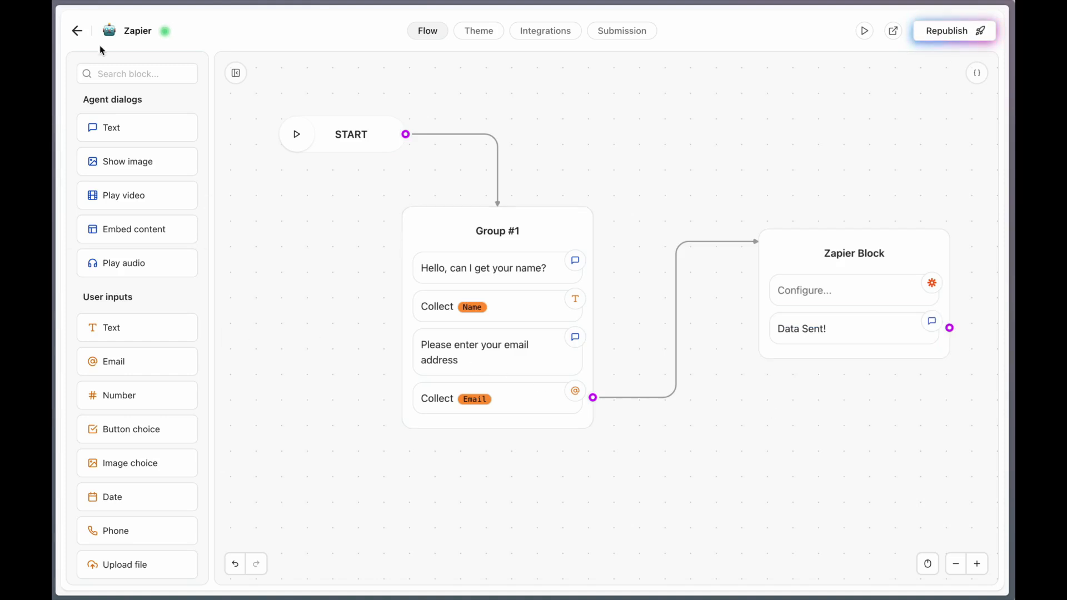
# Leave the flow editor and open the account's API keys page.
pyautogui.click(76, 30)
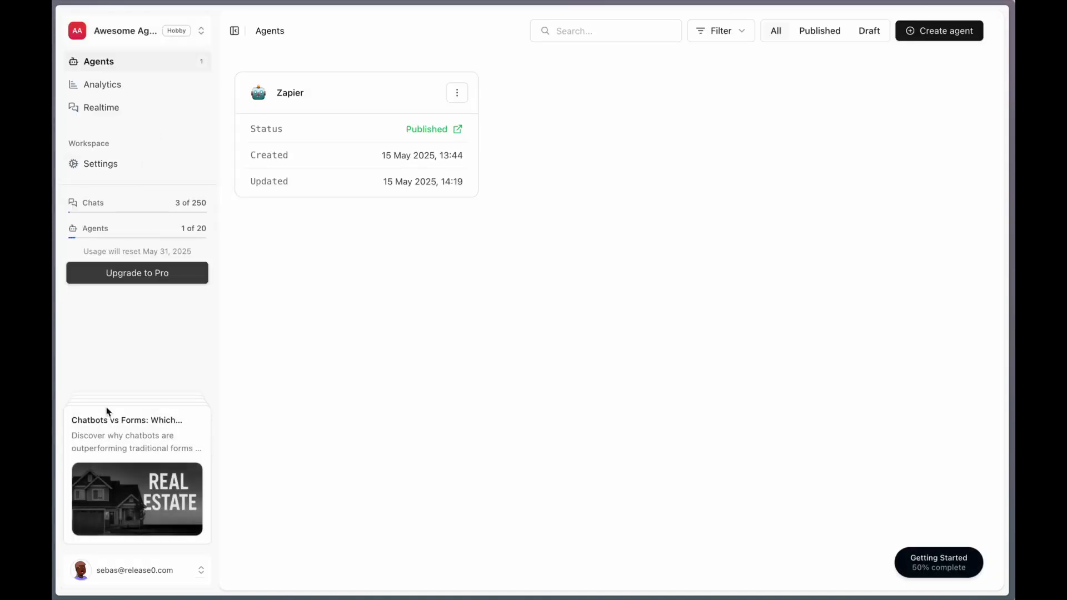
pyautogui.click(127, 571)
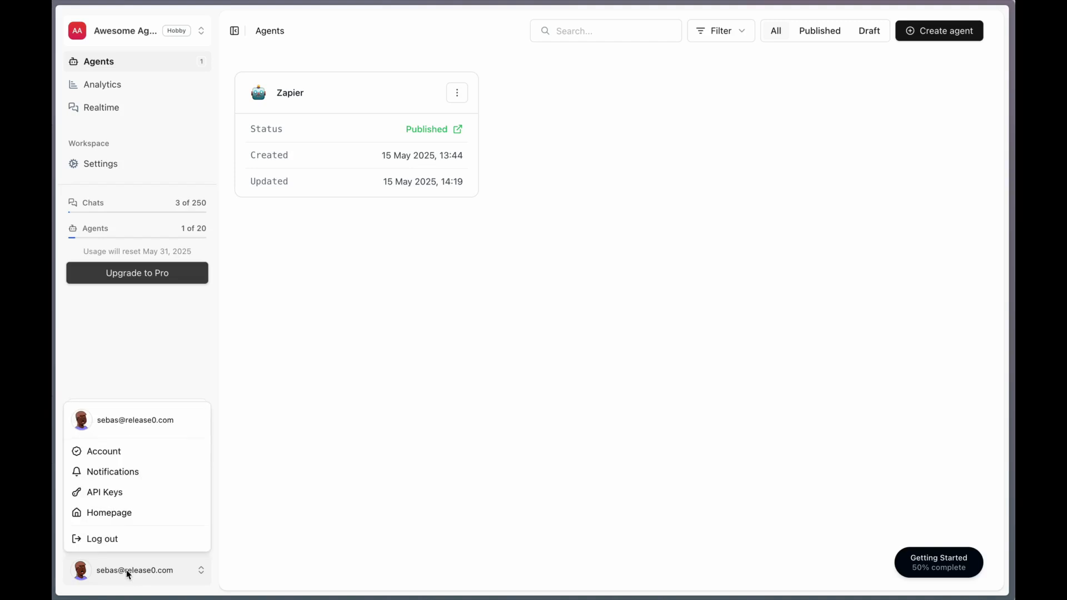
pyautogui.click(106, 493)
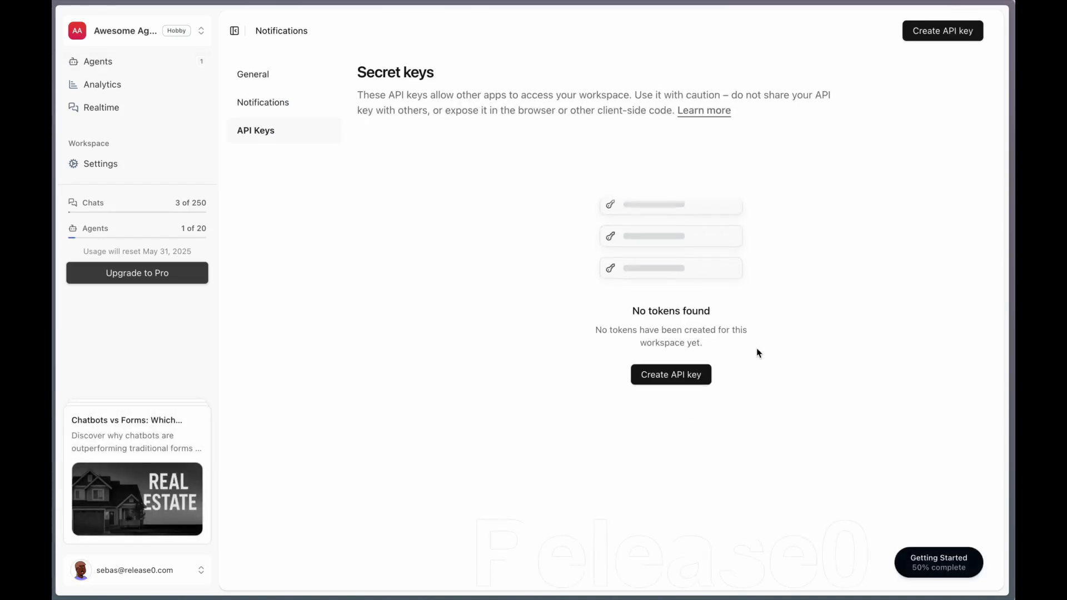
# Create an API key named "Zapier connection Key" and copy the generated key.
pyautogui.click(672, 376)
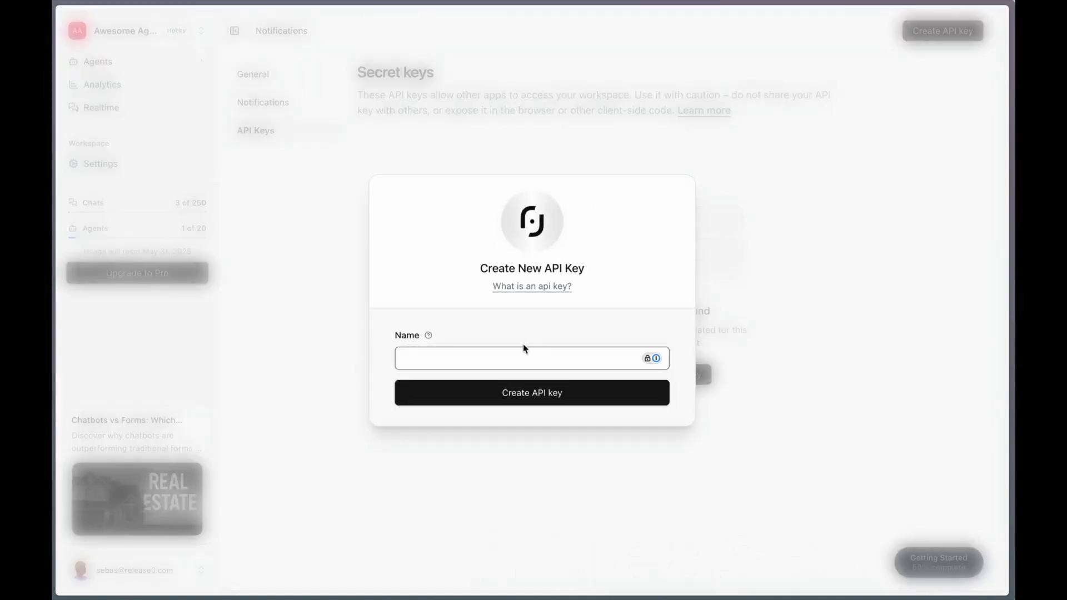
pyautogui.click(511, 365)
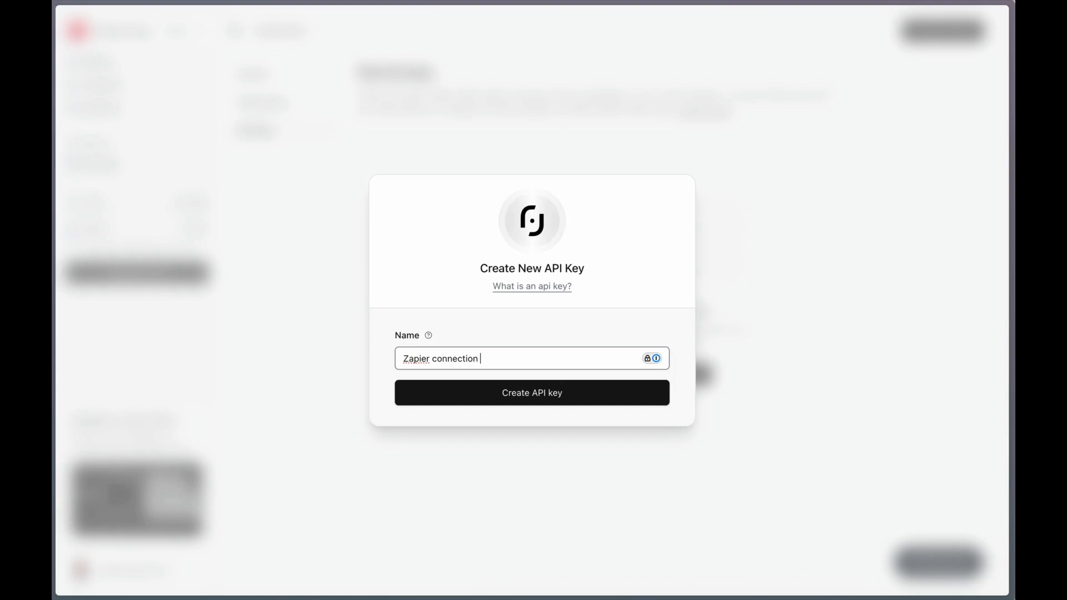
pyautogui.click(513, 390)
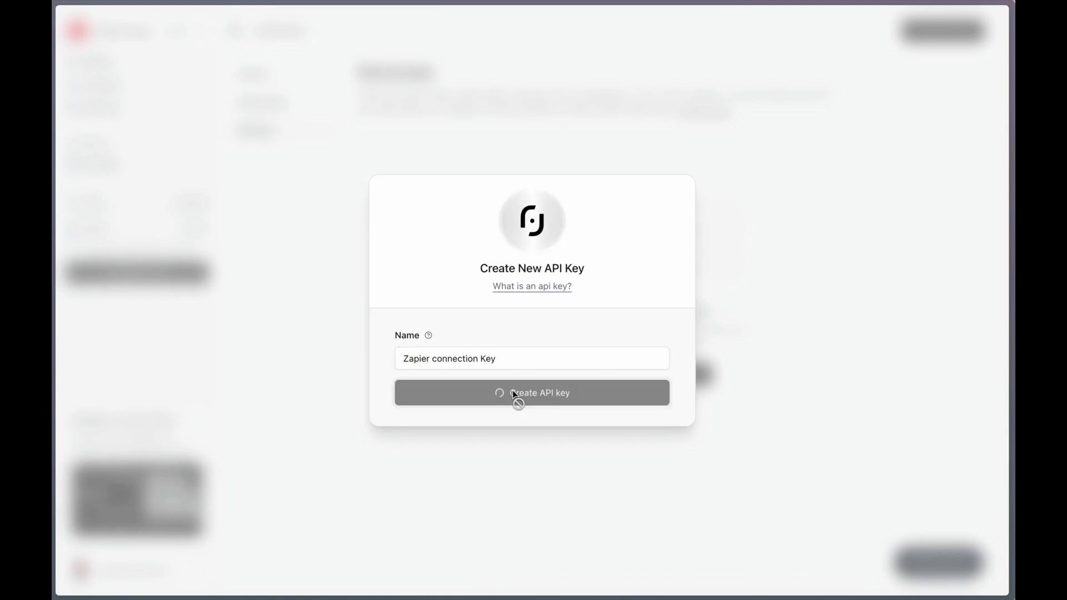
pyautogui.click(631, 325)
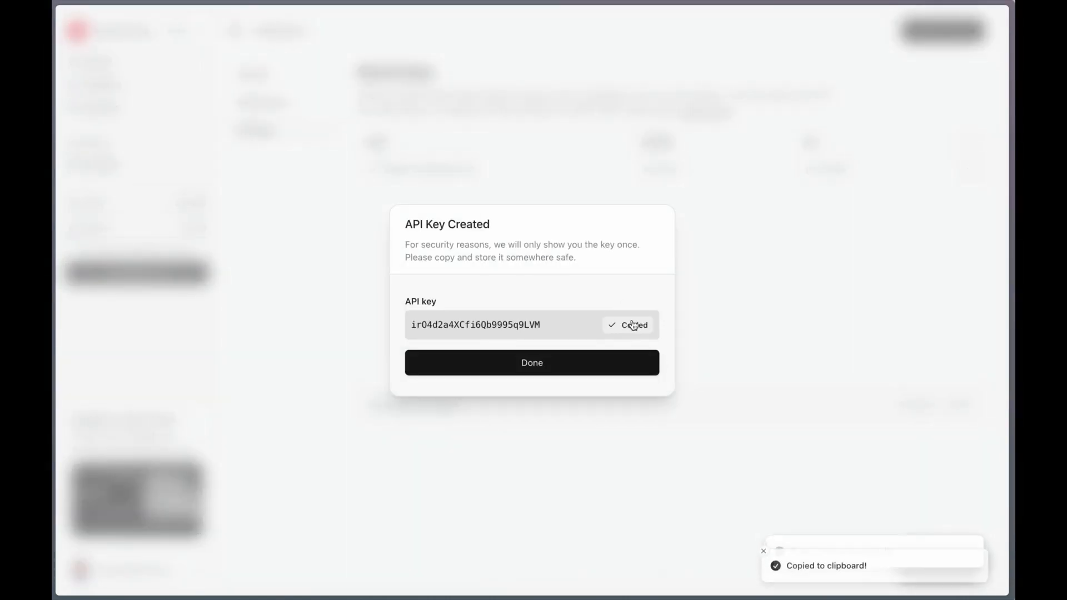
pyautogui.click(624, 364)
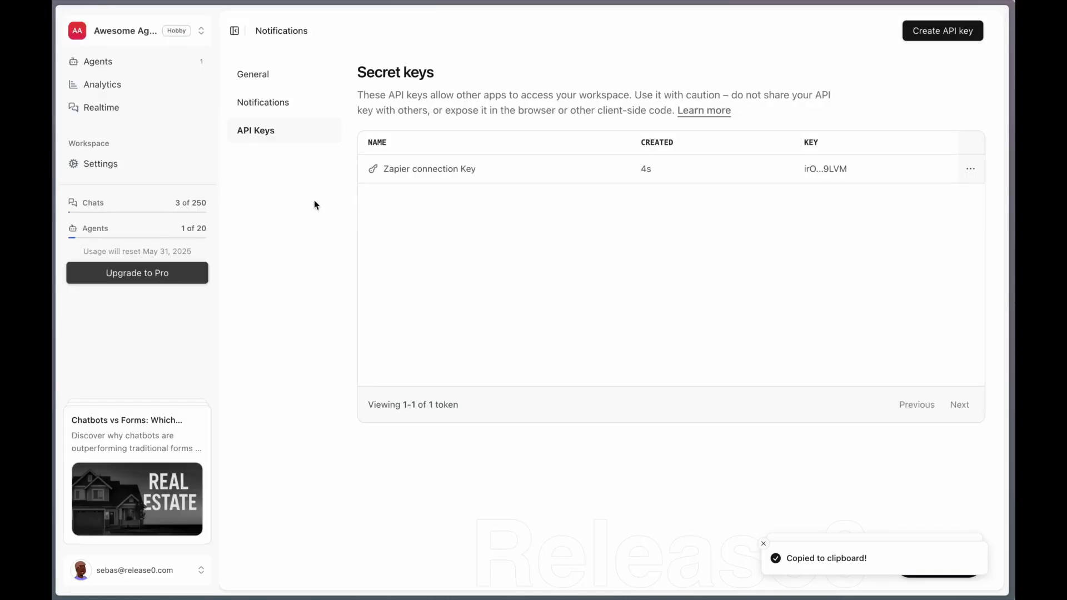
# Return to the agents overview and reopen the Zapier agent's flow.
pyautogui.click(118, 63)
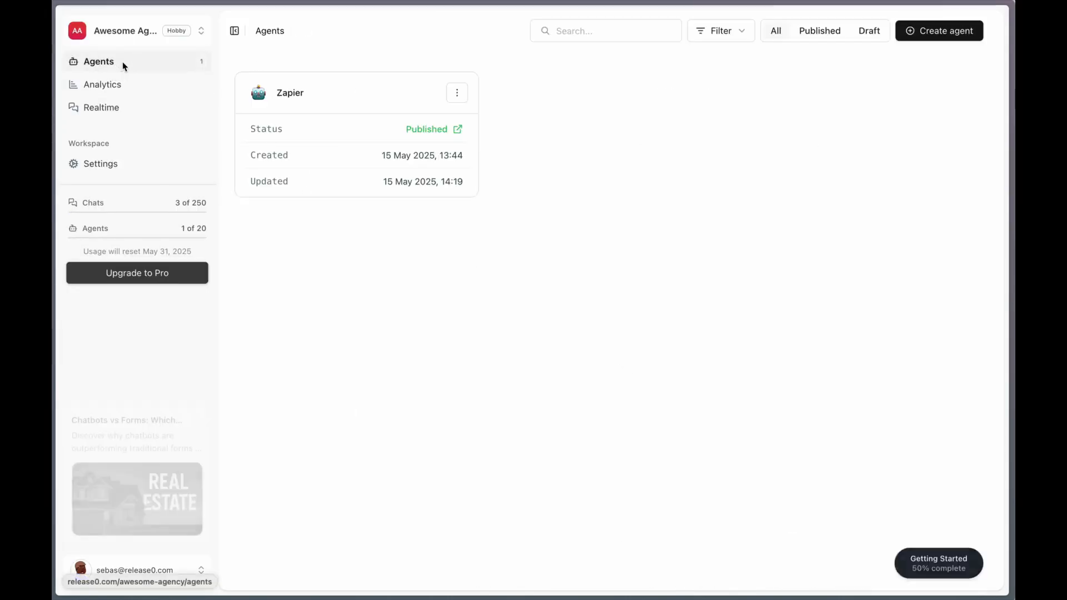
pyautogui.click(288, 98)
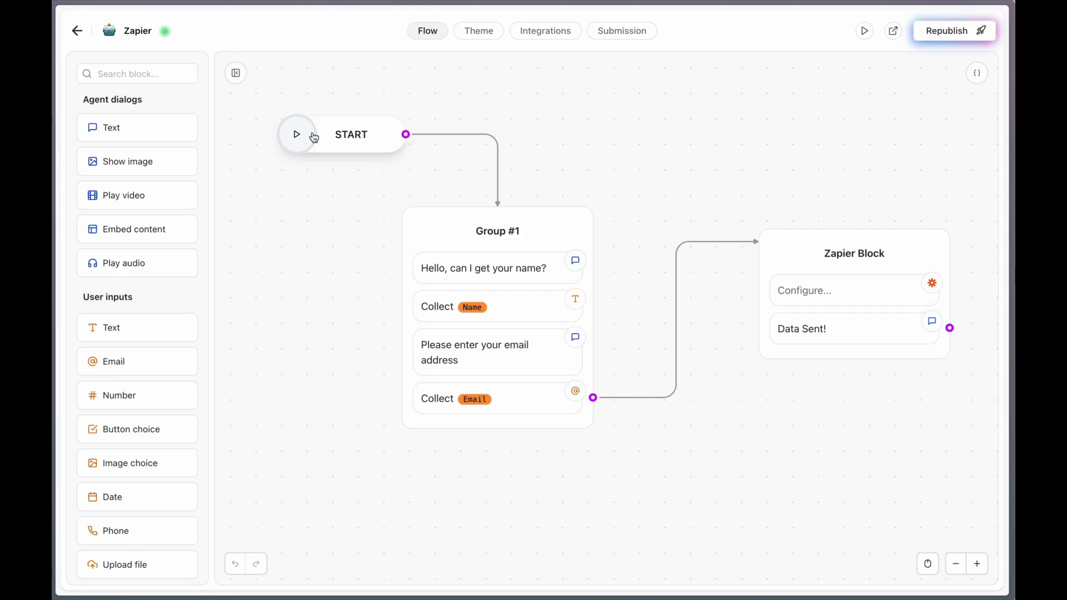
# Switch to Zapier and create a new Zap.
pyautogui.hotkey('alt', 'Tab')
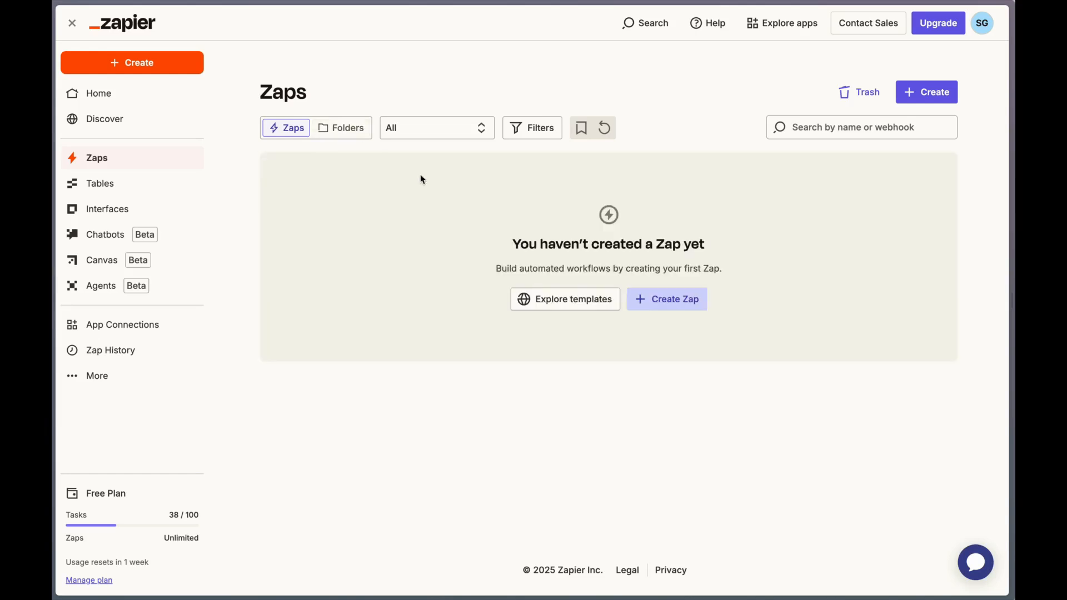
pyautogui.click(928, 97)
pyautogui.click(865, 124)
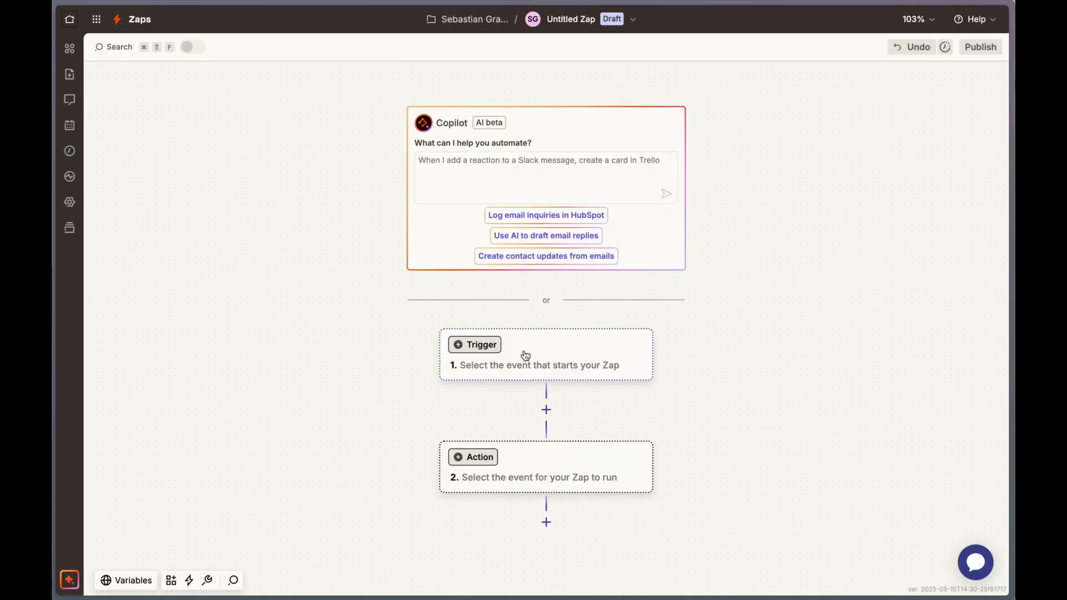
# Set the Zap's trigger to the Release0 app with the "Zapier Block Reached" event.
pyautogui.click(477, 346)
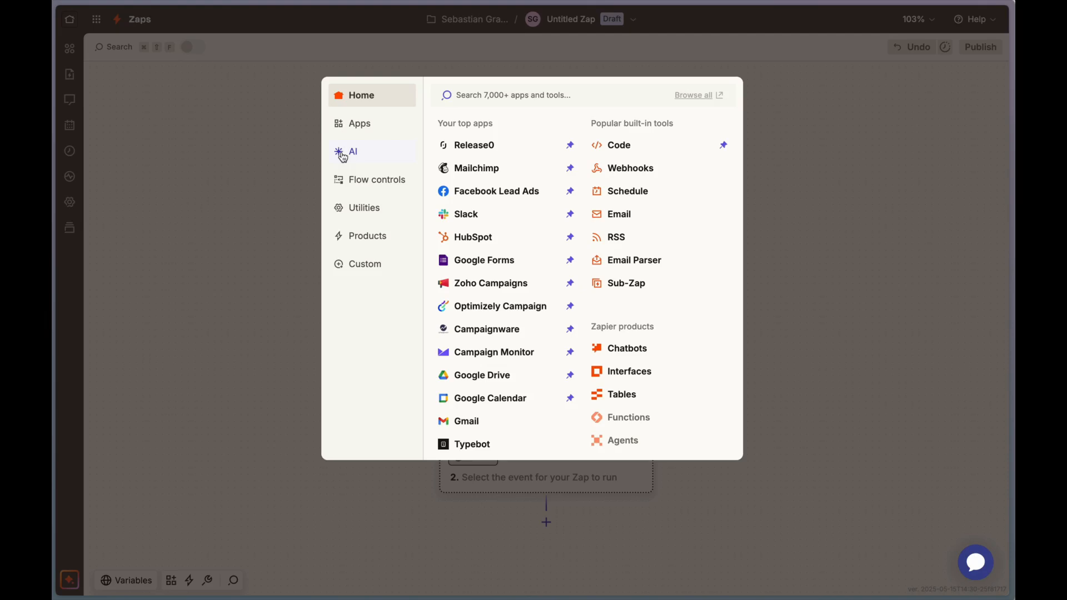
pyautogui.click(359, 126)
pyautogui.click(481, 96)
pyautogui.write('release0')
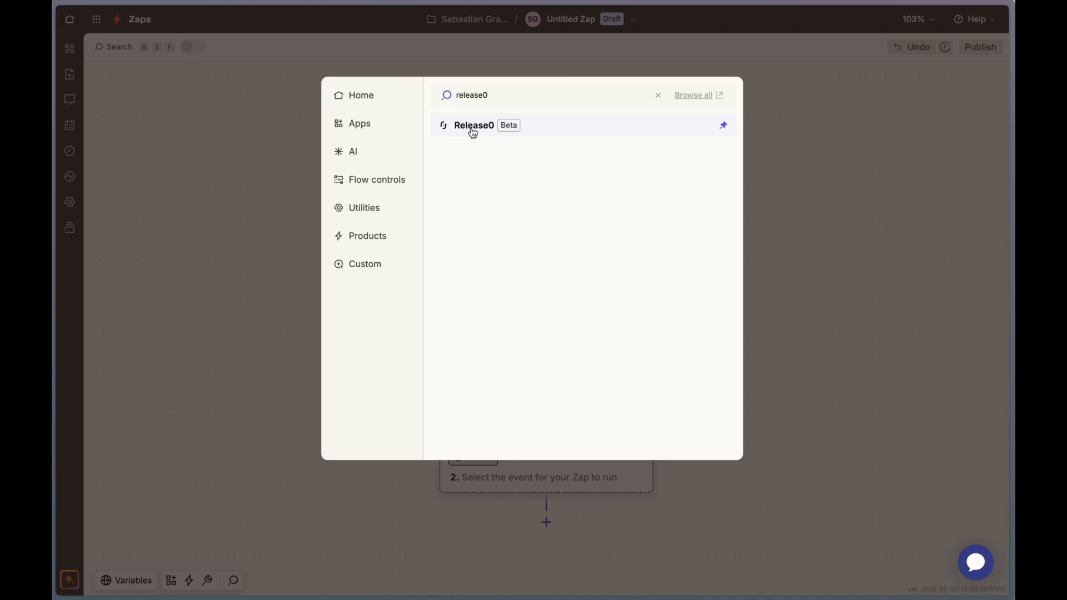
pyautogui.click(473, 127)
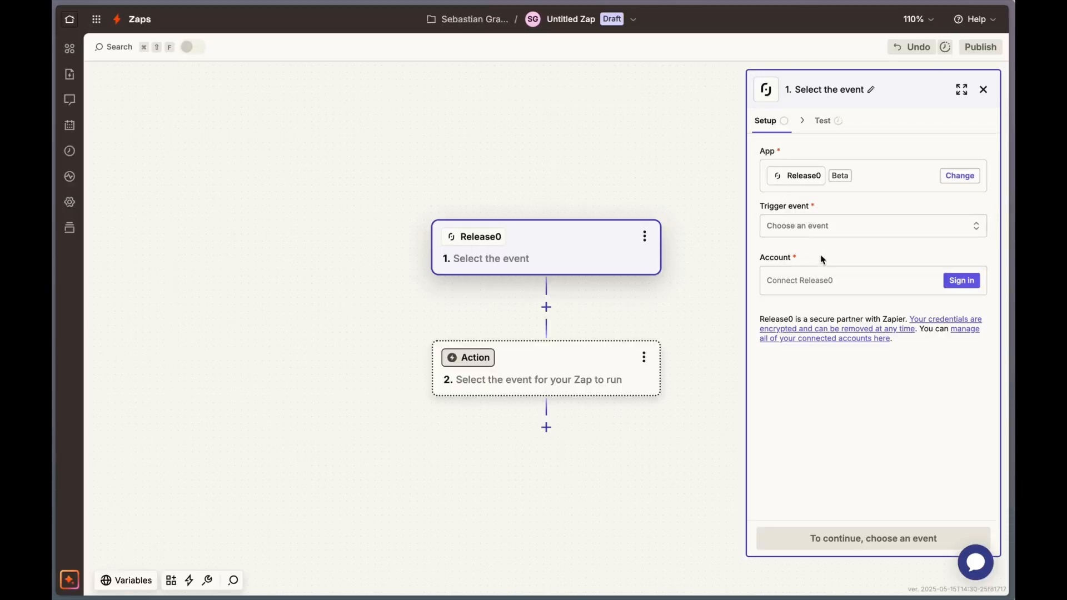
pyautogui.click(867, 229)
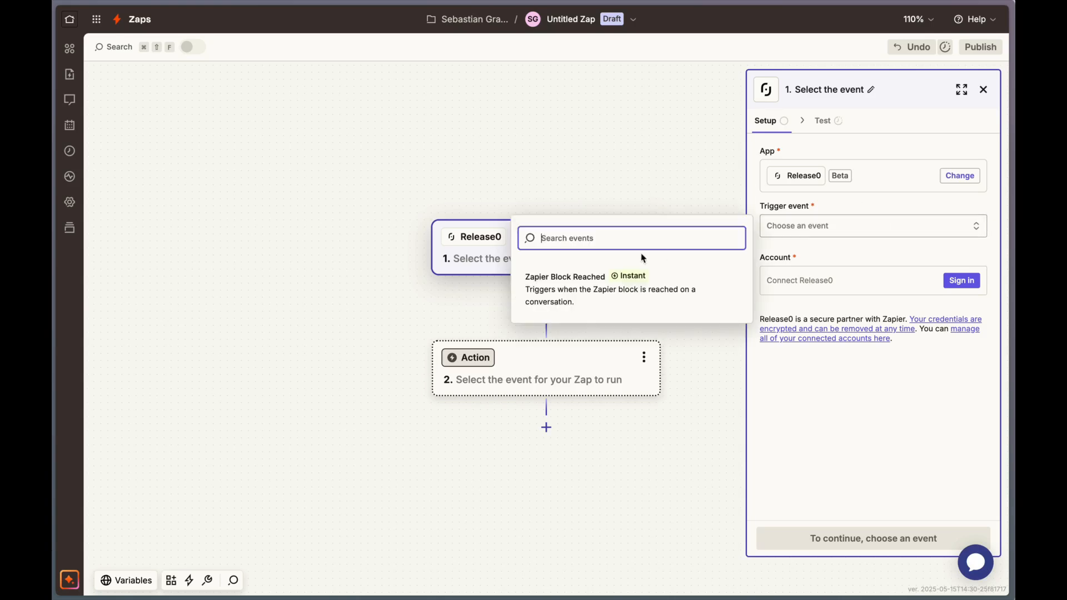
pyautogui.click(618, 301)
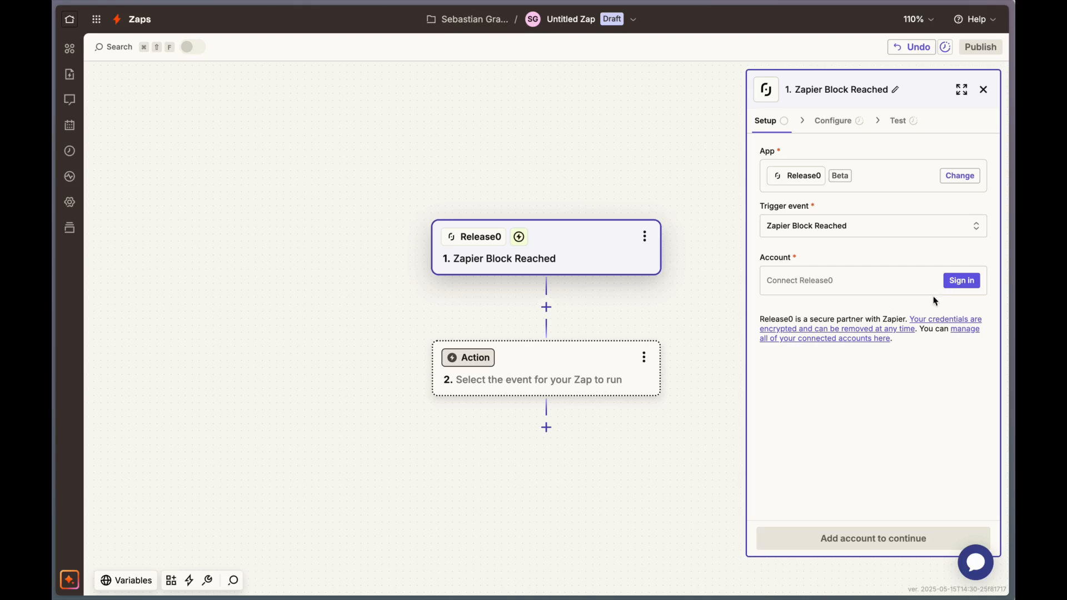
# Connect the Release0 account to the trigger by pasting the copied API key and authorizing access.
pyautogui.click(961, 281)
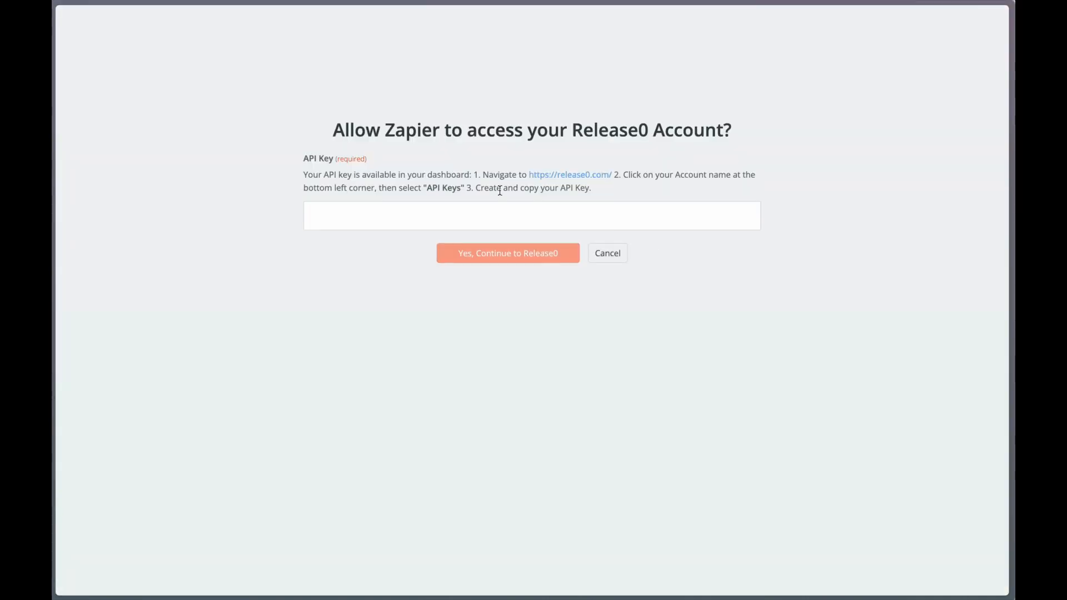
pyautogui.click(484, 209)
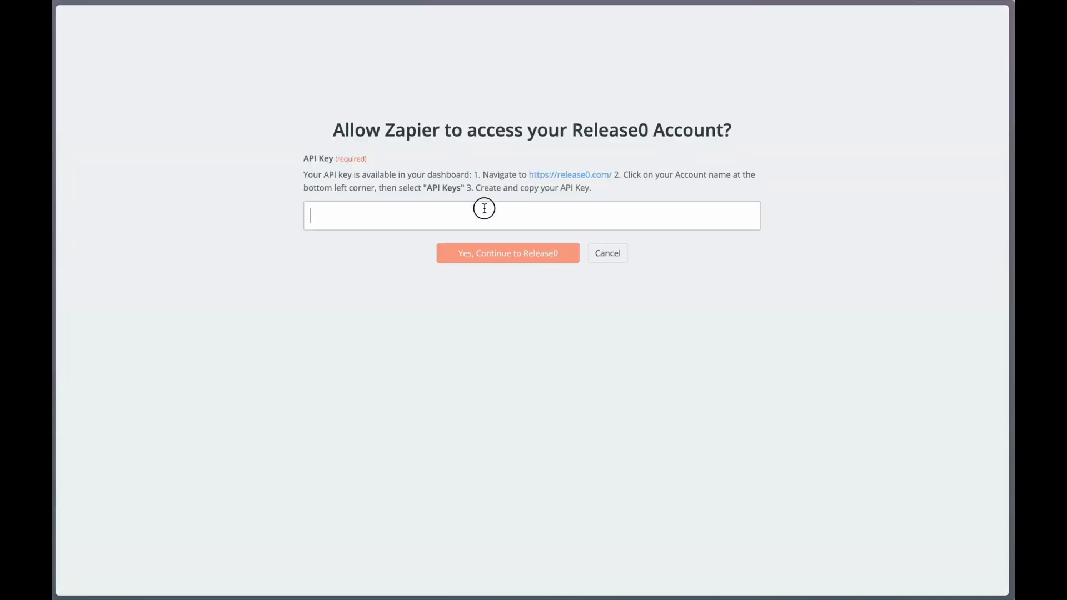
pyautogui.hotkey('ctrl', 'v')
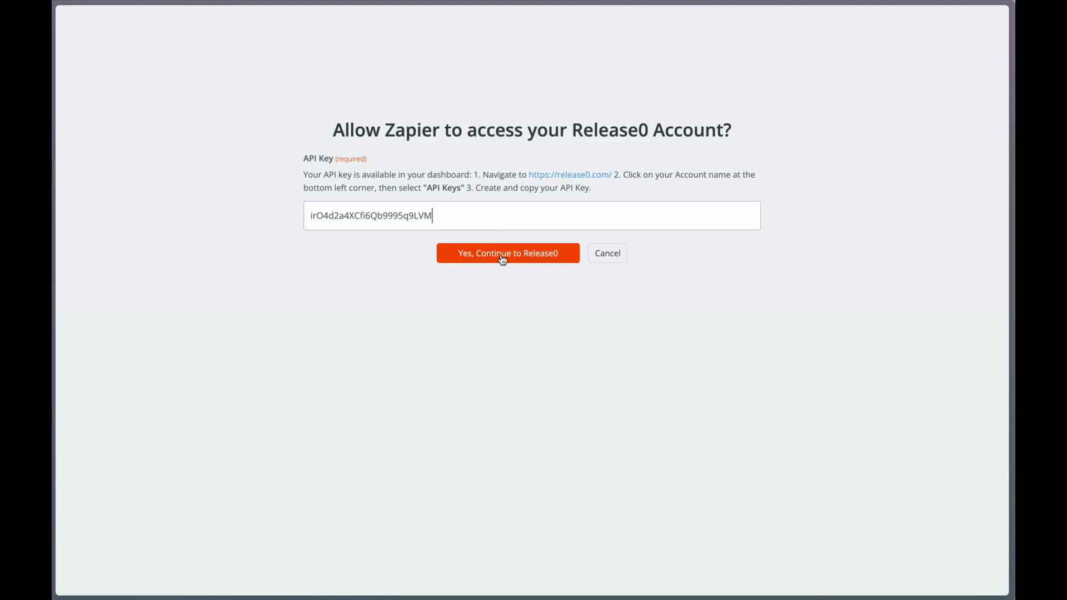
pyautogui.click(503, 259)
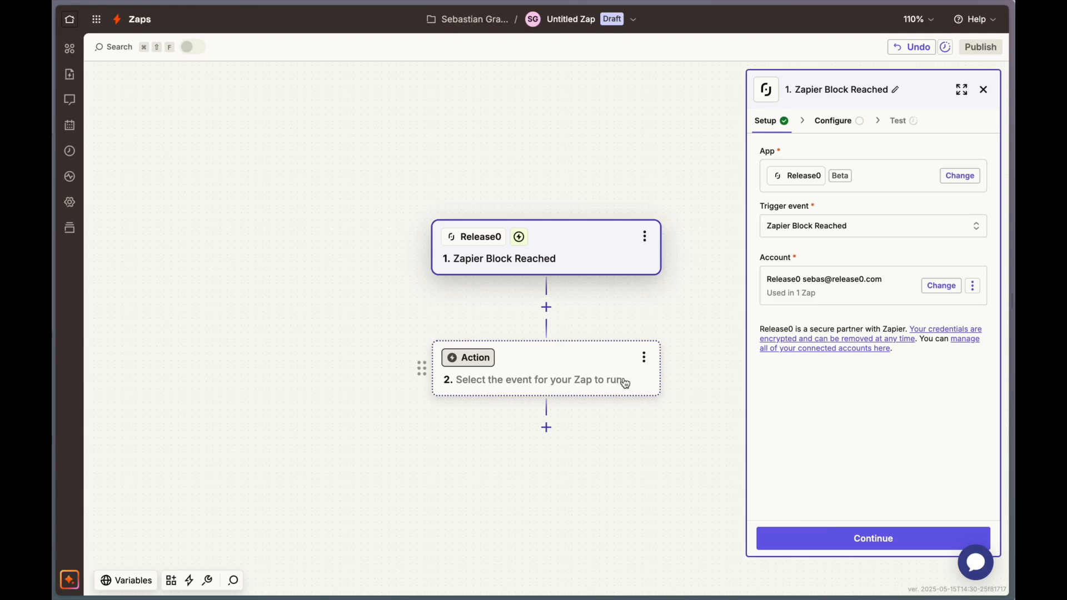
# Continue to the trigger's configuration and choose "Zapier" as the agent.
pyautogui.click(845, 538)
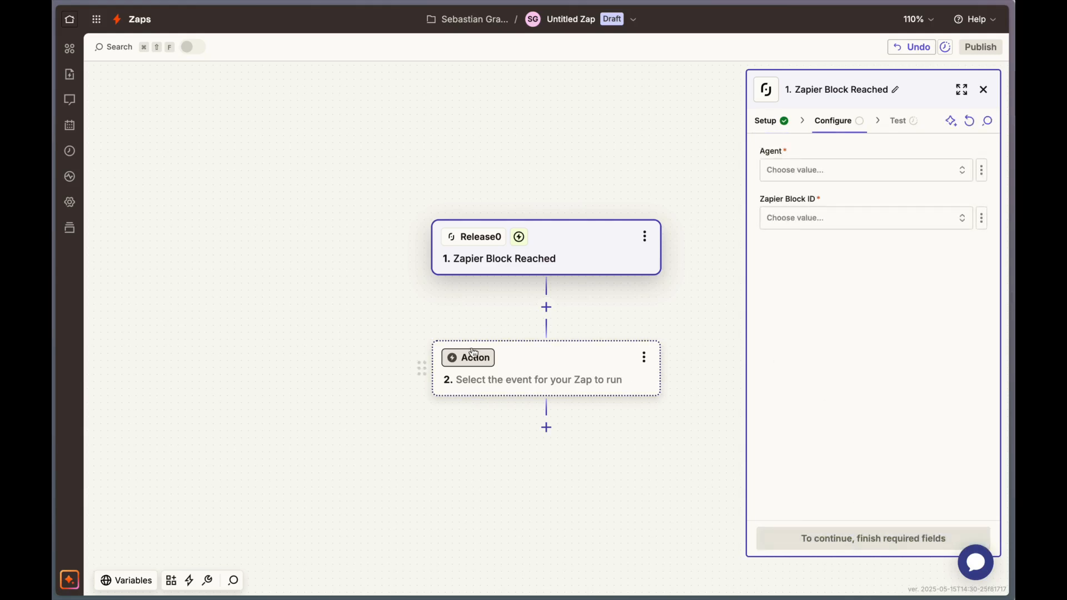
pyautogui.click(807, 181)
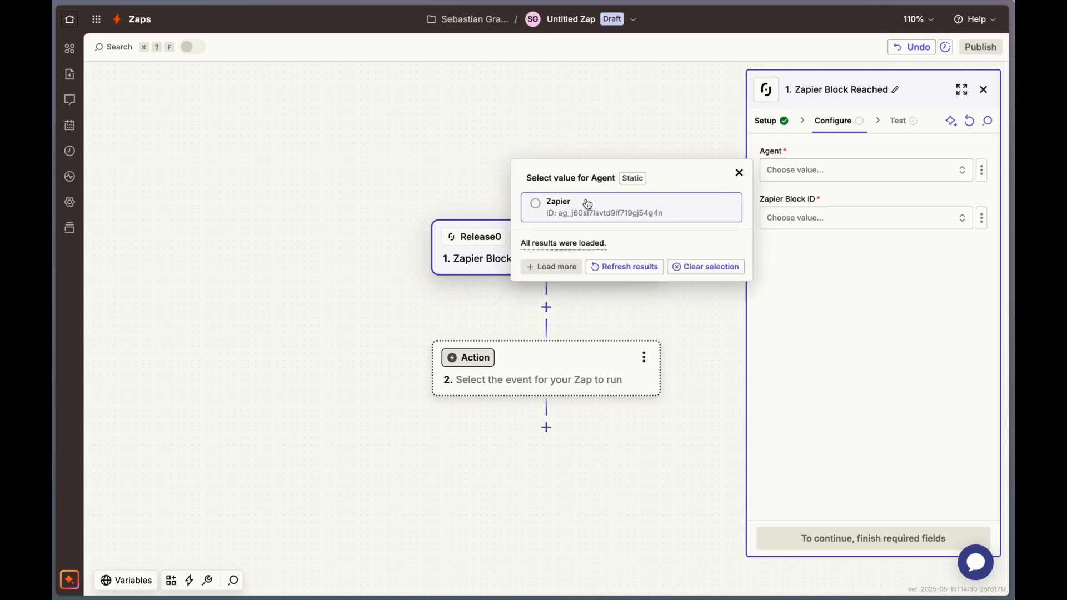
pyautogui.click(533, 202)
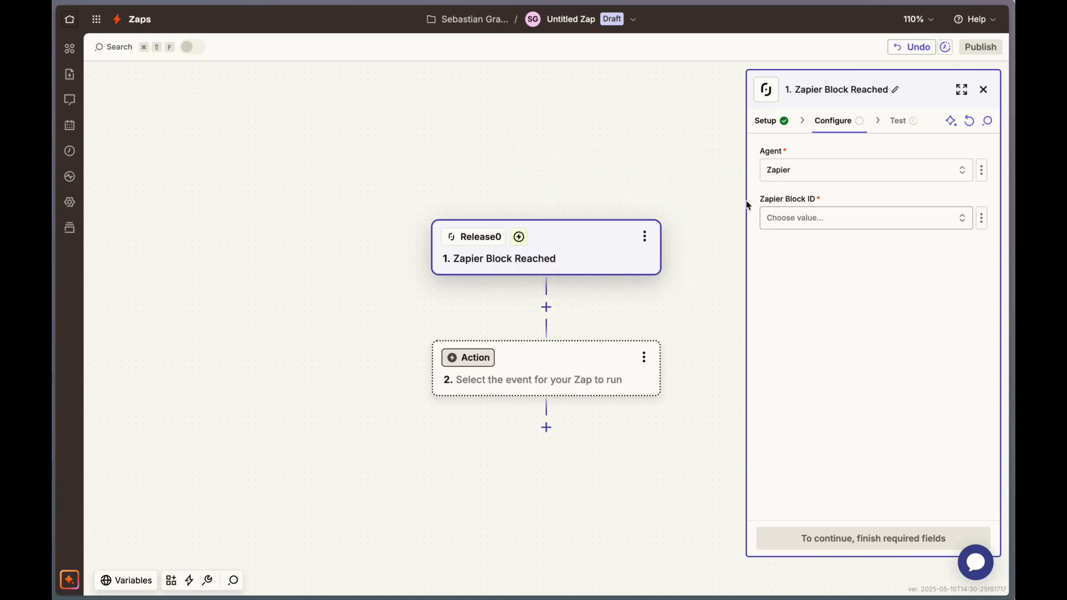
# Choose the Zapier Block as the trigger's Zapier Block ID and continue to the trigger test.
pyautogui.click(814, 220)
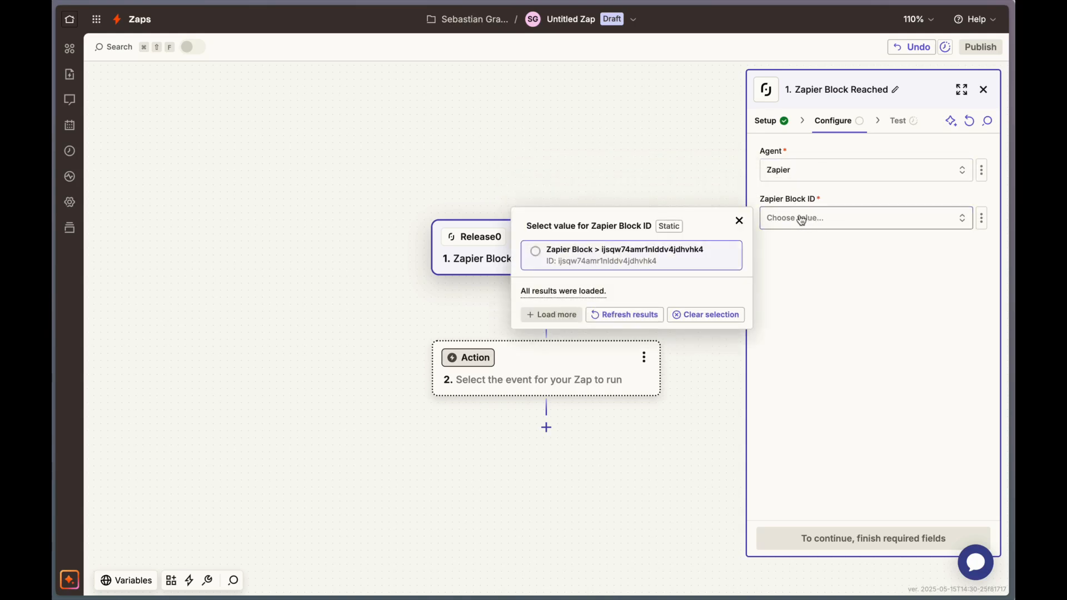
pyautogui.click(536, 252)
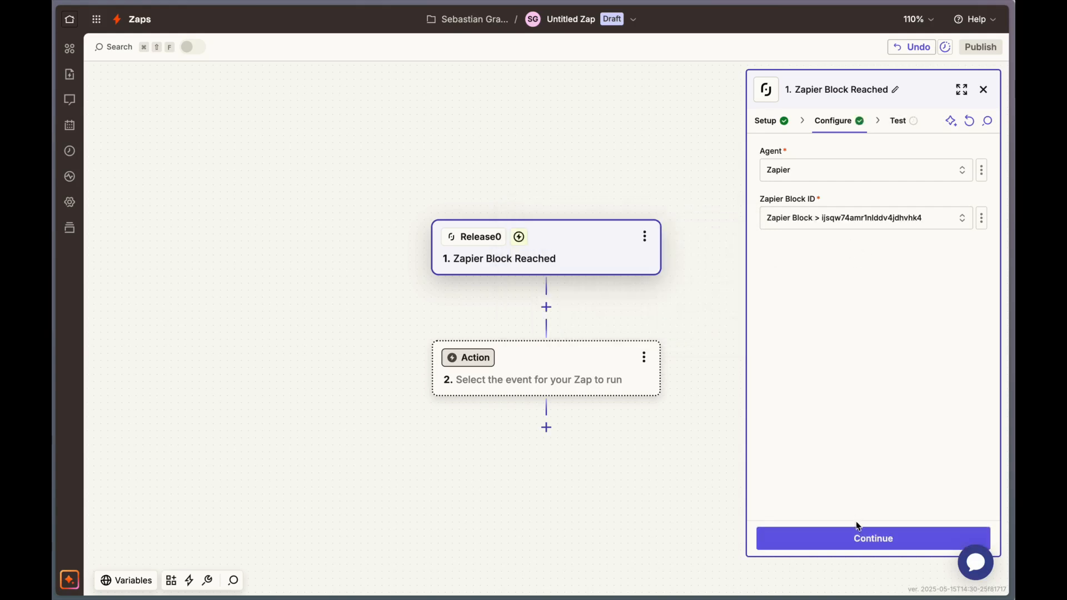
pyautogui.click(860, 536)
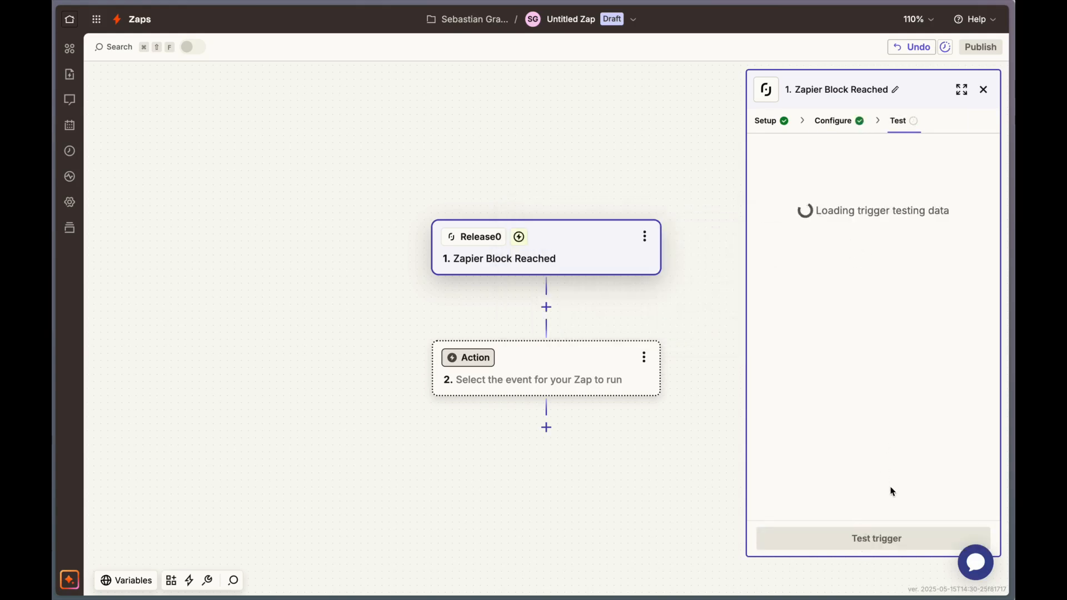
# Test the trigger and inspect the name and email data in the Block A record.
pyautogui.click(871, 537)
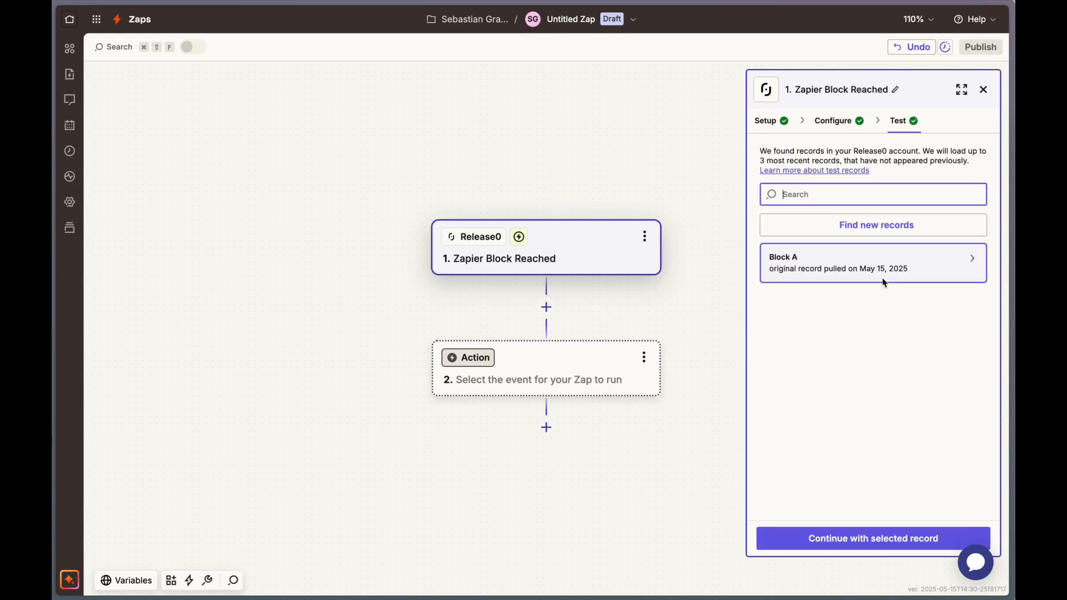
pyautogui.click(898, 264)
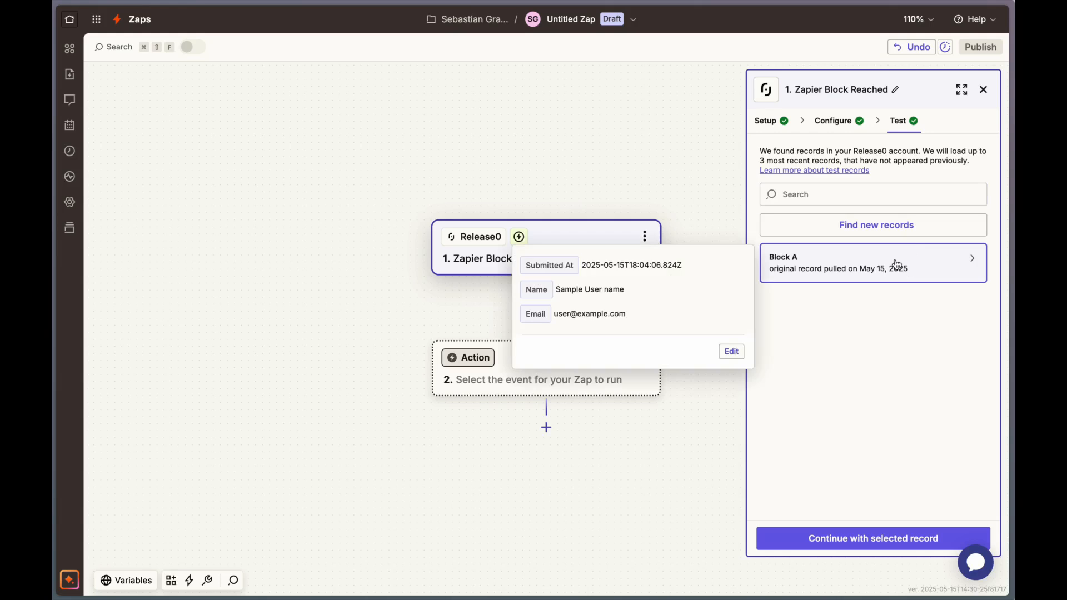
pyautogui.click(832, 332)
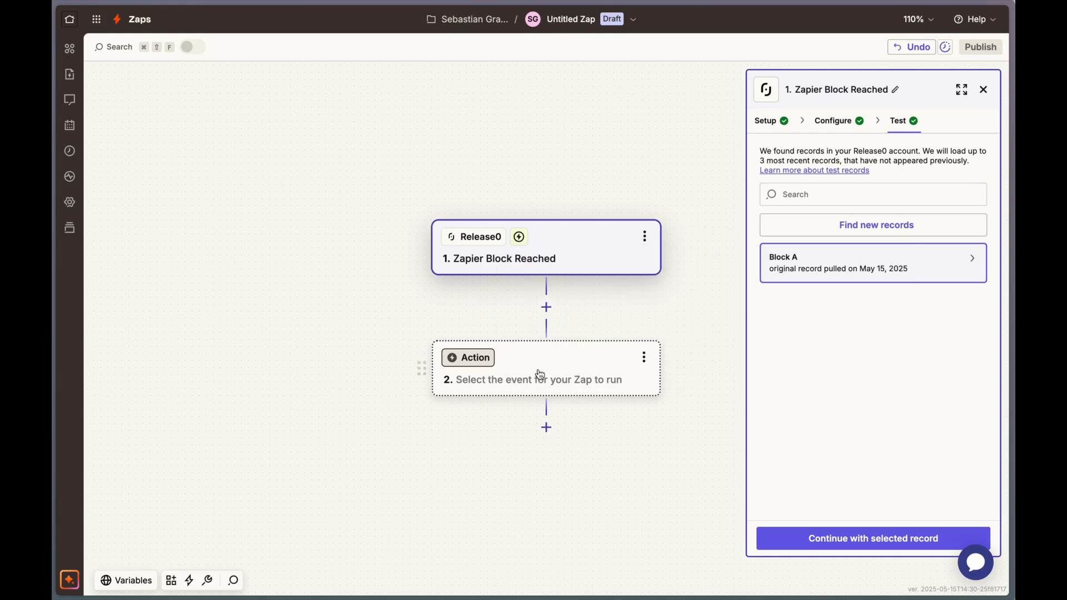
# Set the Zap's action step to the HubSpot app with the "Create Contact" event.
pyautogui.click(476, 364)
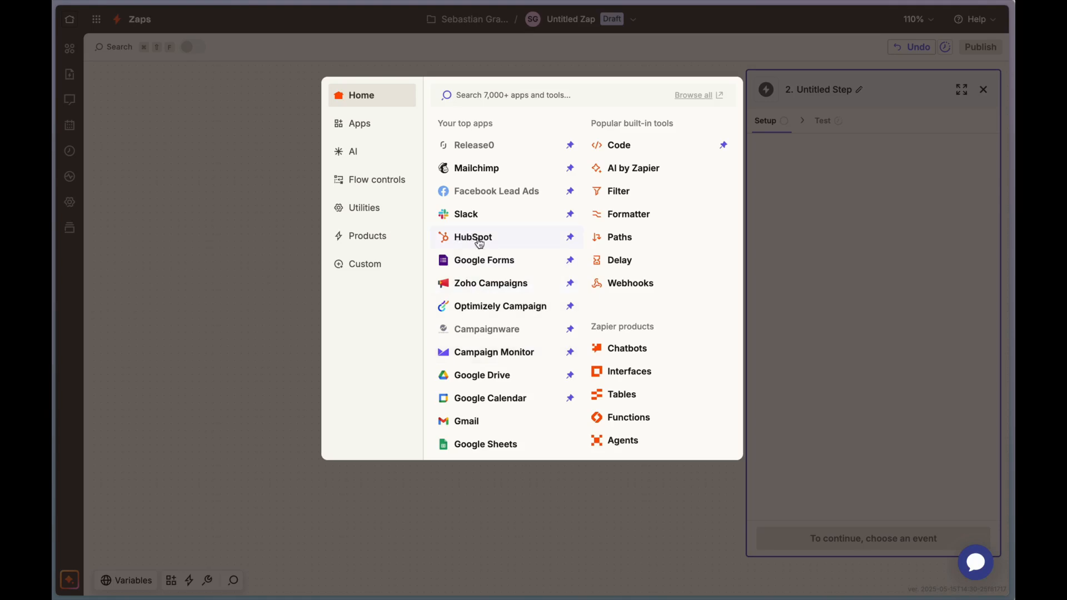
pyautogui.click(504, 241)
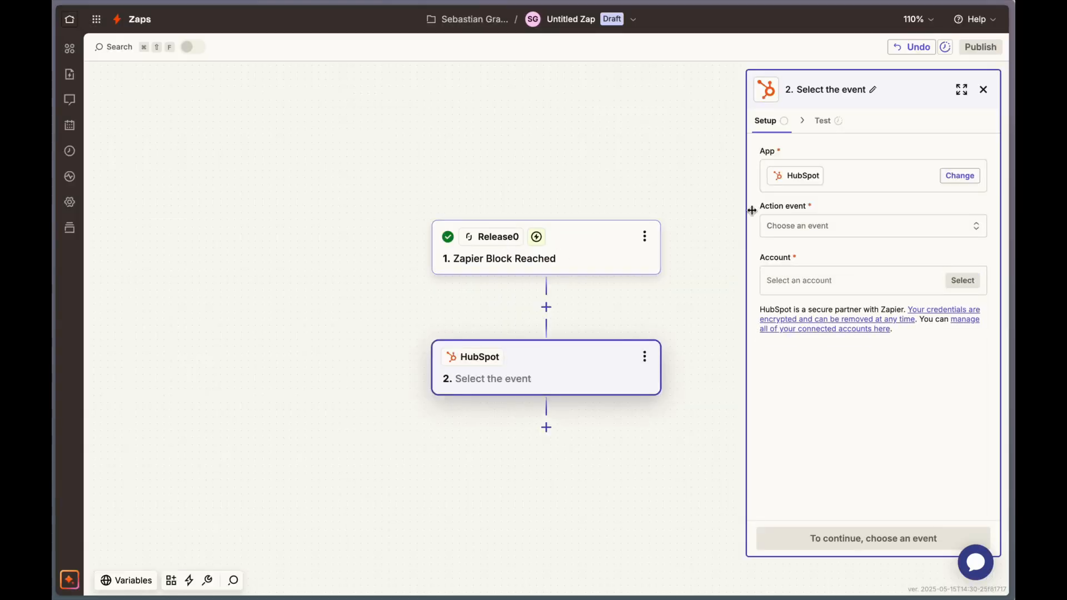
pyautogui.click(822, 227)
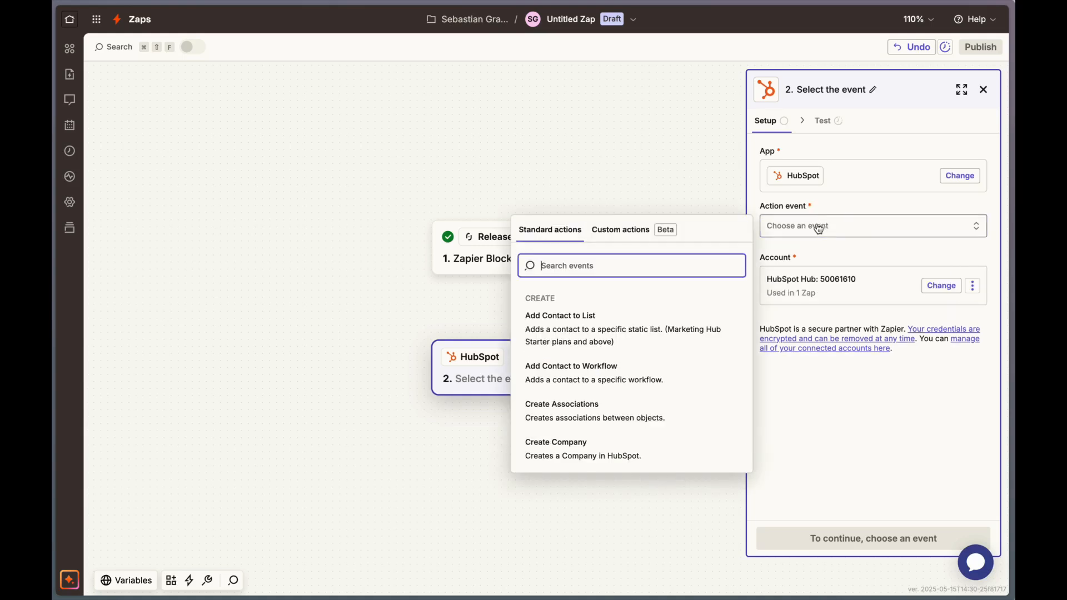
pyautogui.scroll(-3, 654, 343)
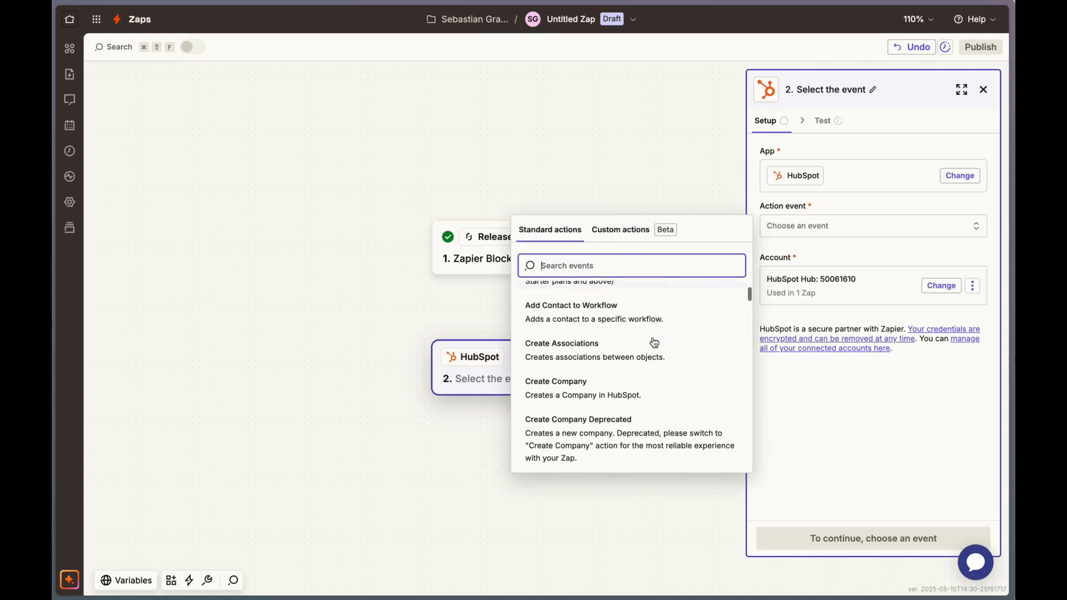
pyautogui.scroll(-4, 627, 380)
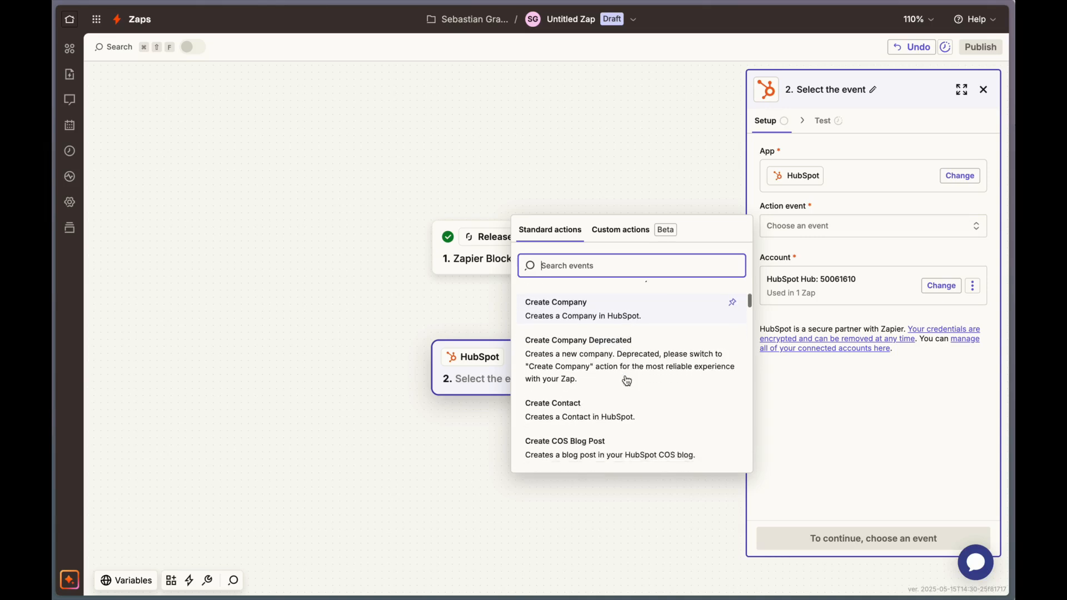
pyautogui.click(606, 383)
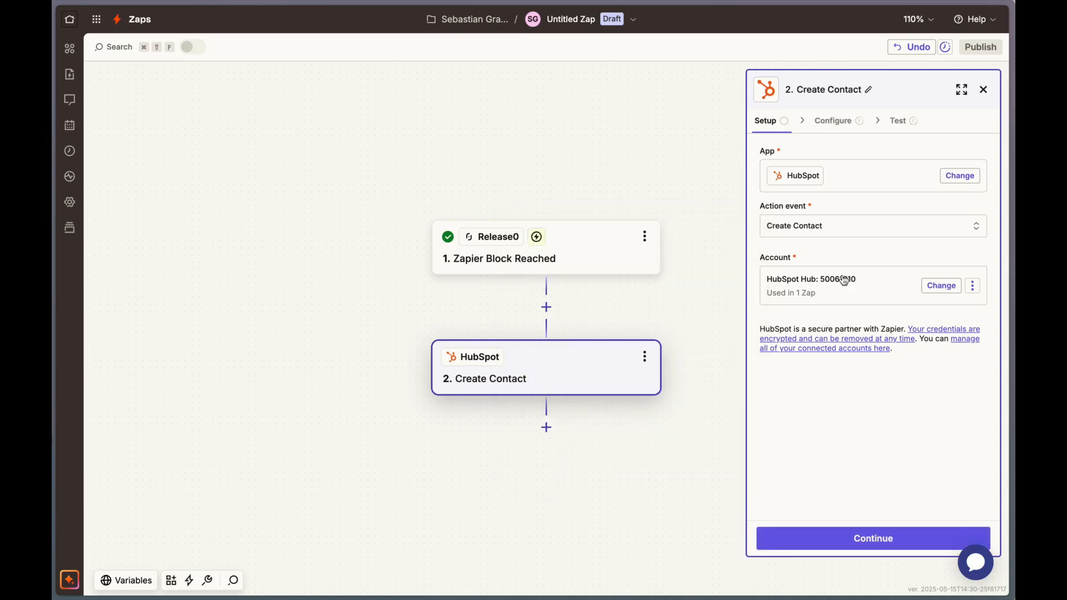
# Check the HubSpot account choices for the action and continue to its field configuration.
pyautogui.click(886, 287)
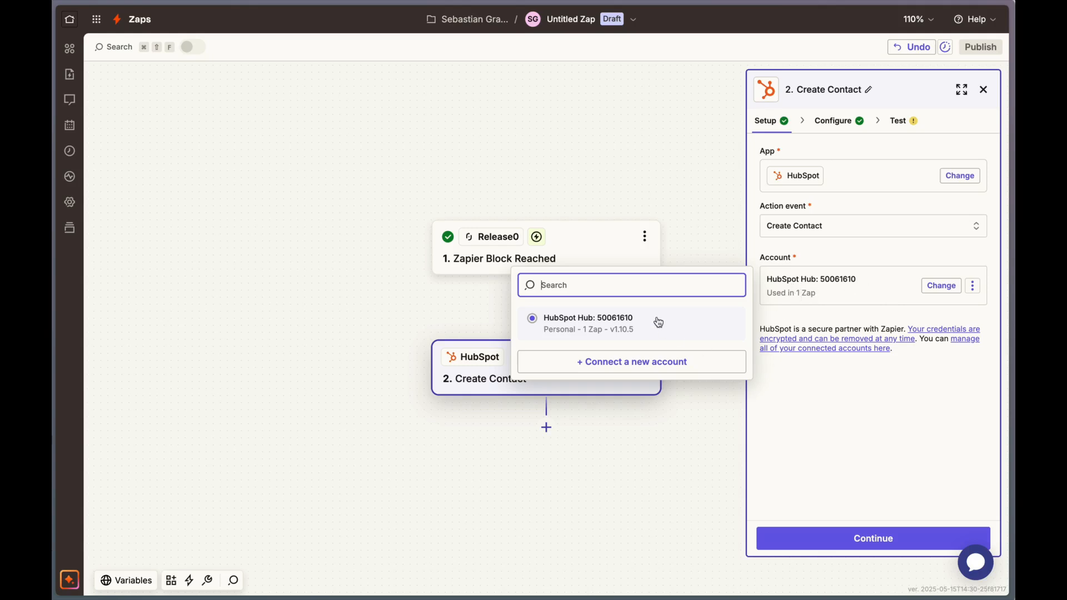
pyautogui.click(857, 442)
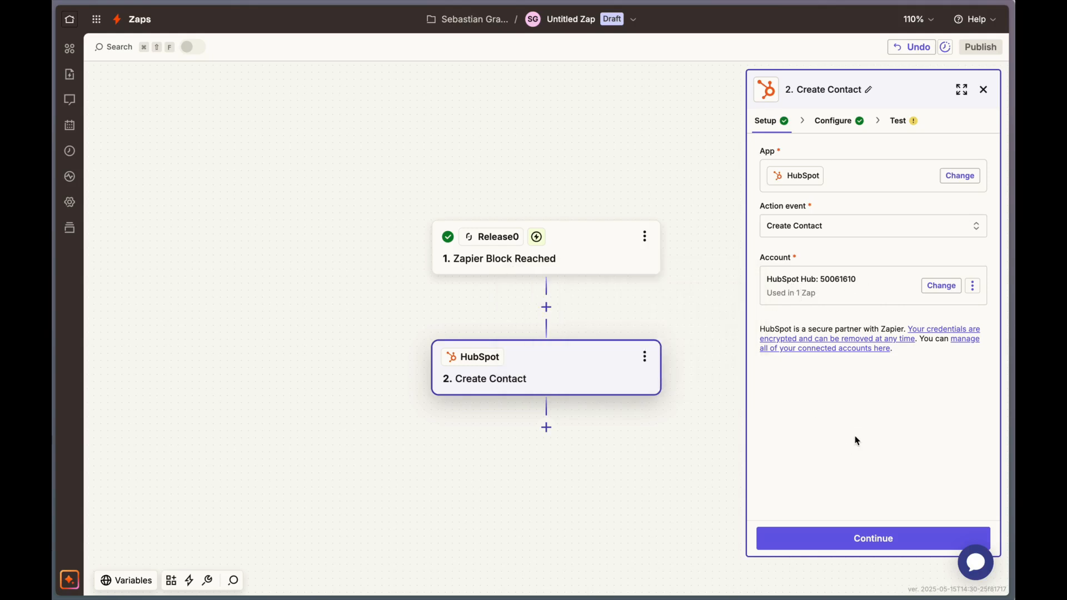
pyautogui.click(859, 542)
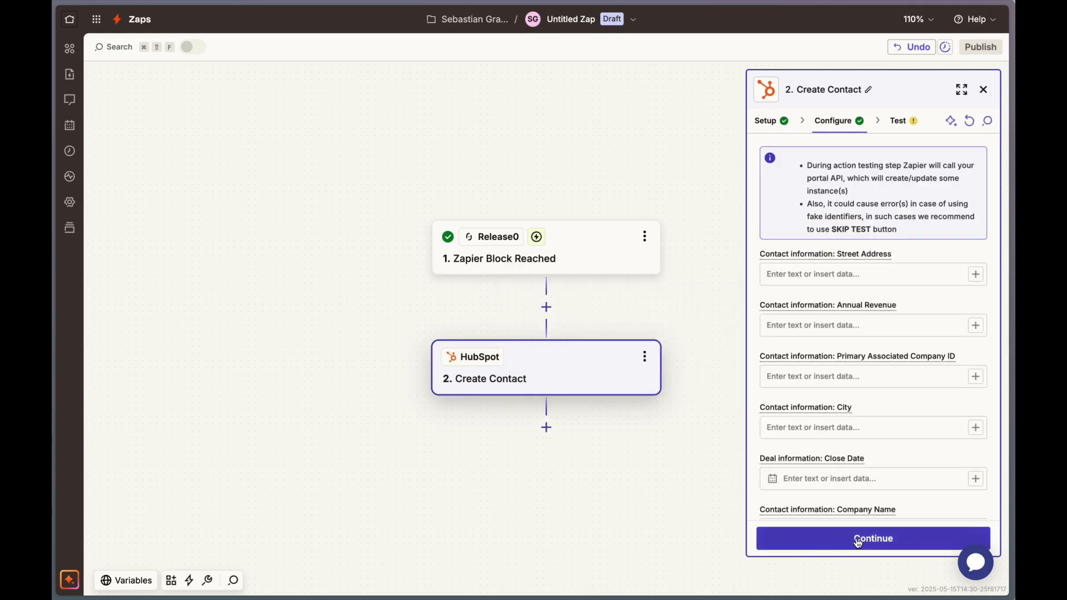
# Map the "Contact information: Email" field to the Email value from the Zapier Block Reached trigger.
pyautogui.scroll(-5, 890, 414)
pyautogui.scroll(-5, 889, 414)
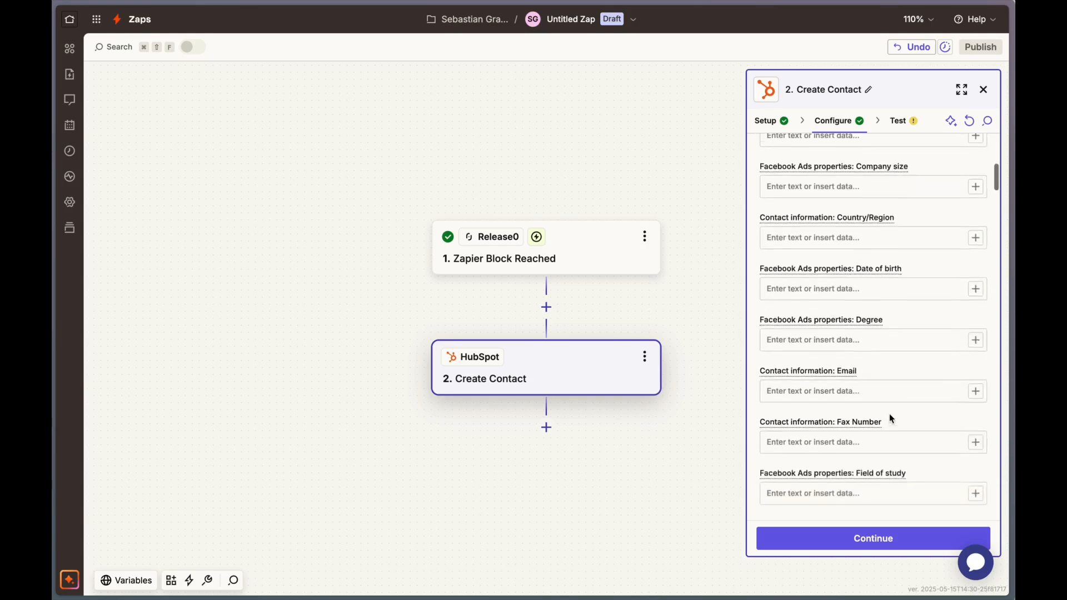
pyautogui.scroll(-1, 890, 418)
pyautogui.click(865, 347)
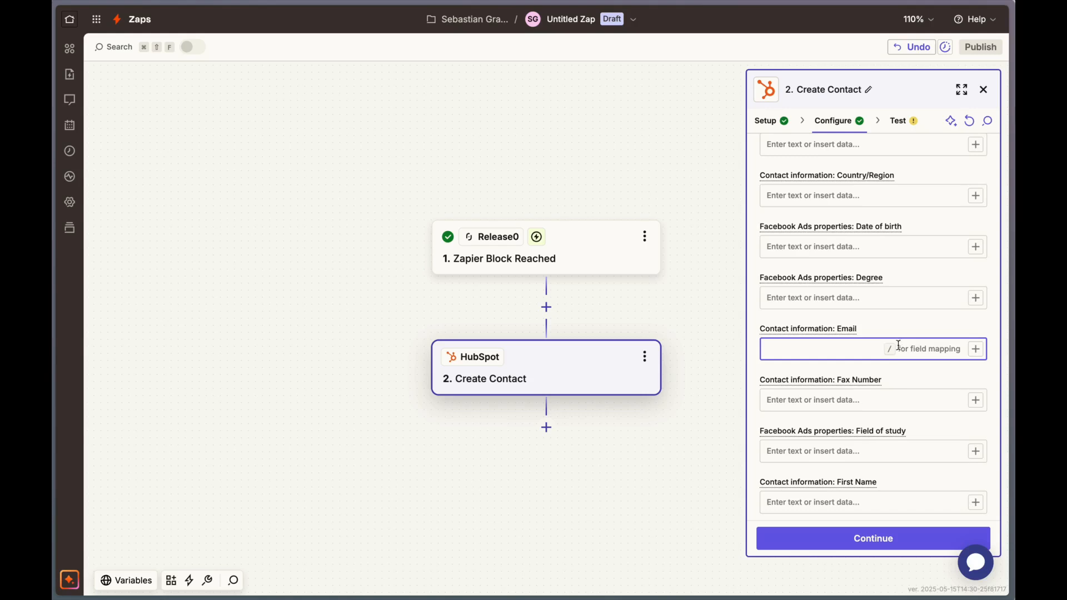
pyautogui.write('/')
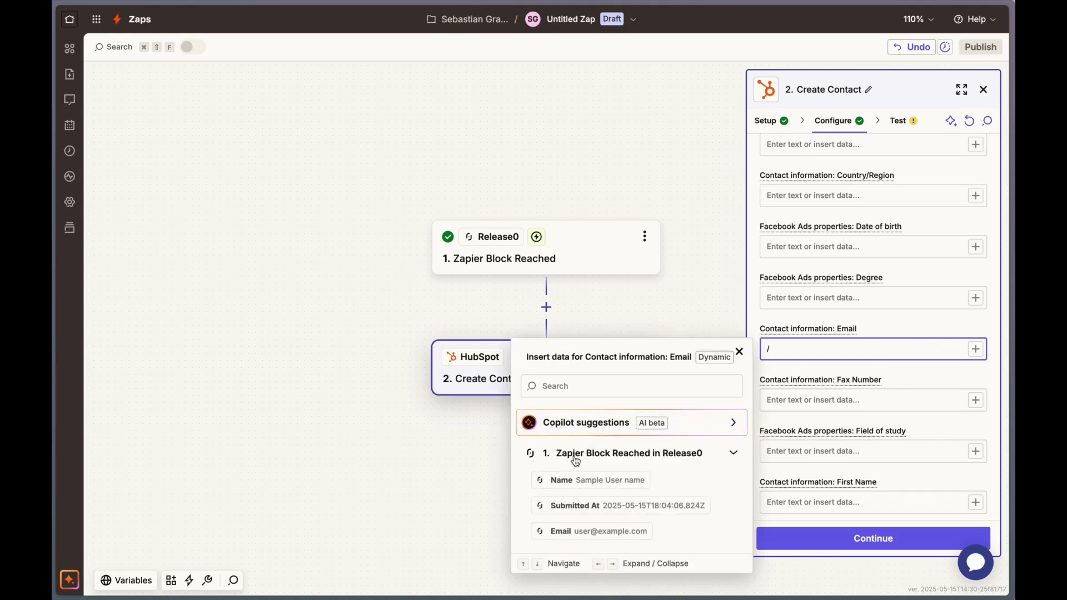
pyautogui.click(560, 532)
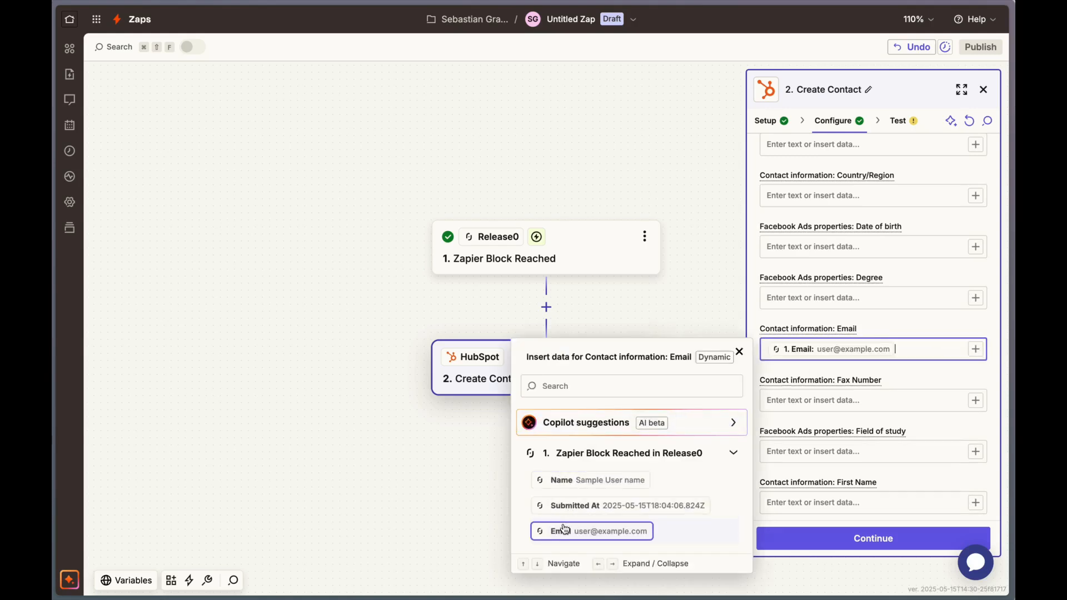
pyautogui.click(914, 379)
# Map the "Contact information: First Name" field to the Name value from the Zapier Block Reached trigger.
pyautogui.scroll(-2, 893, 403)
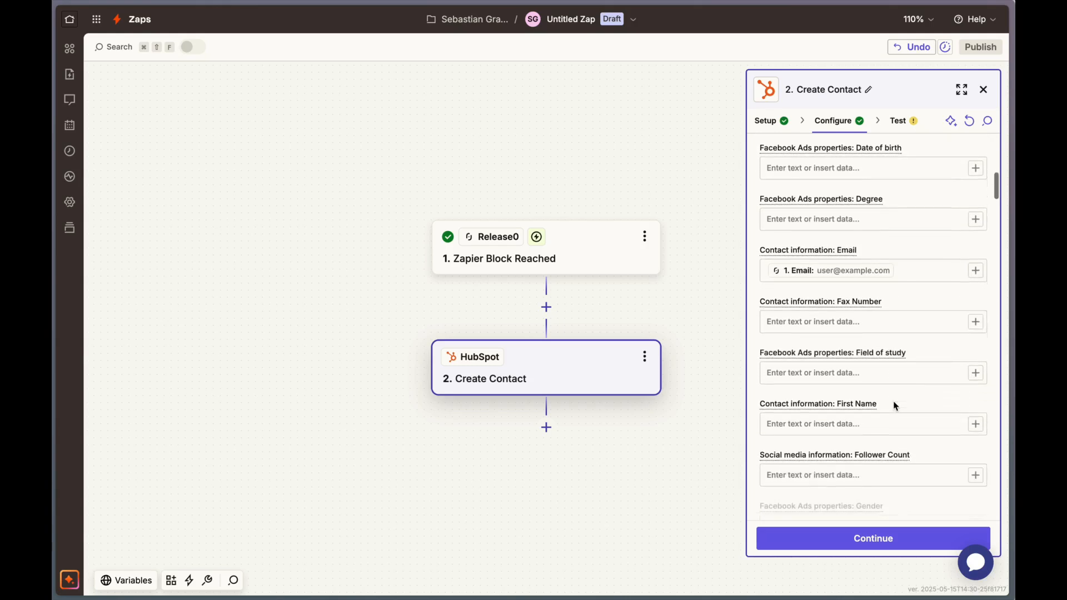
pyautogui.click(846, 412)
pyautogui.write('/')
pyautogui.press('BackSpace')
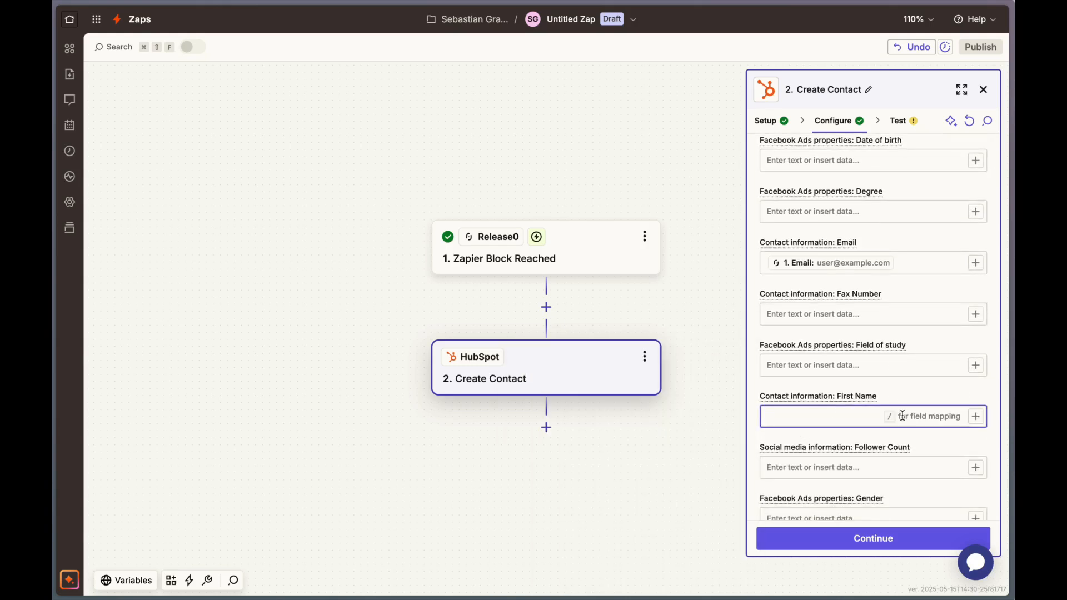
pyautogui.write('/')
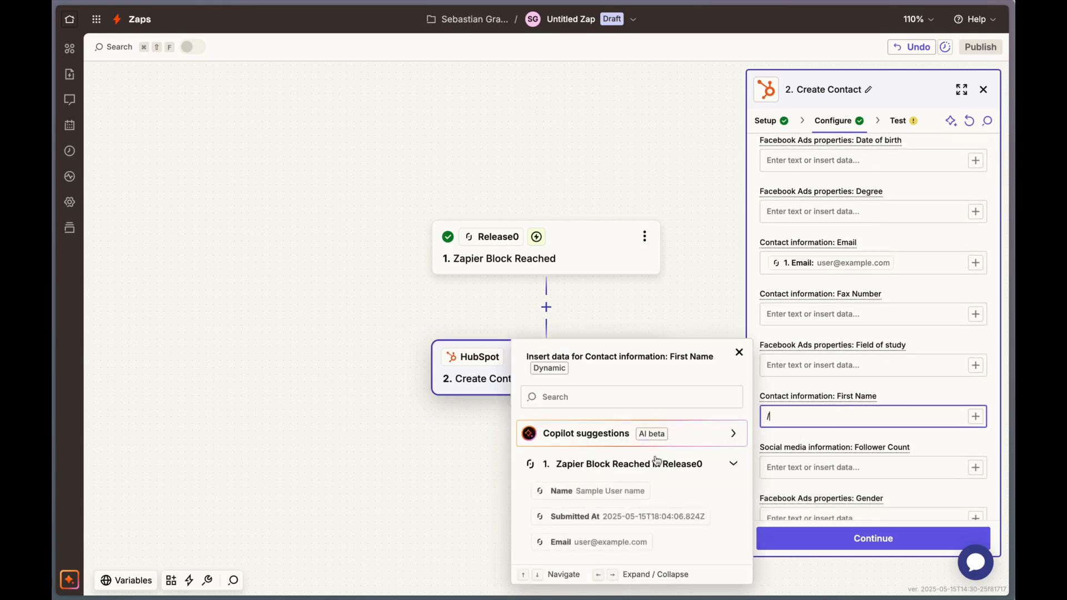
pyautogui.click(578, 500)
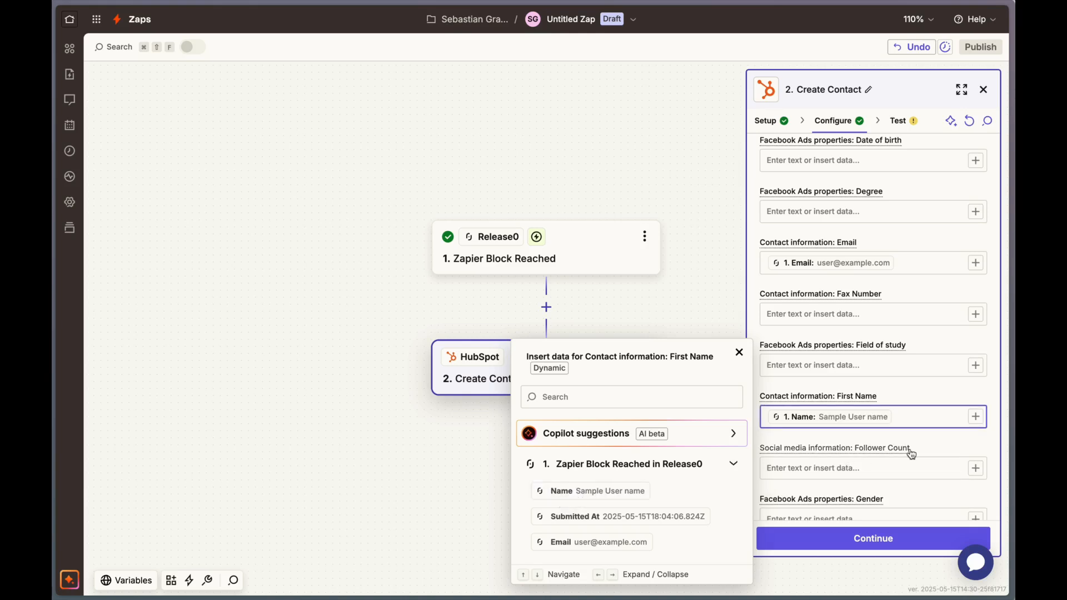
# Test the Create Contact step by sending the sample contact to HubSpot, and publish the Zap.
pyautogui.click(869, 537)
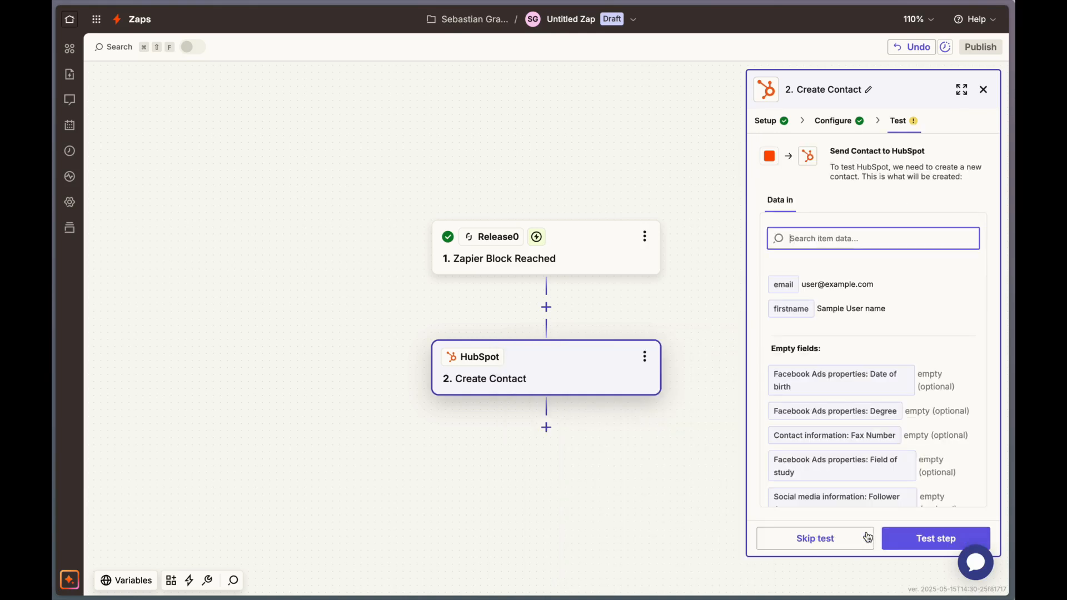
pyautogui.click(921, 538)
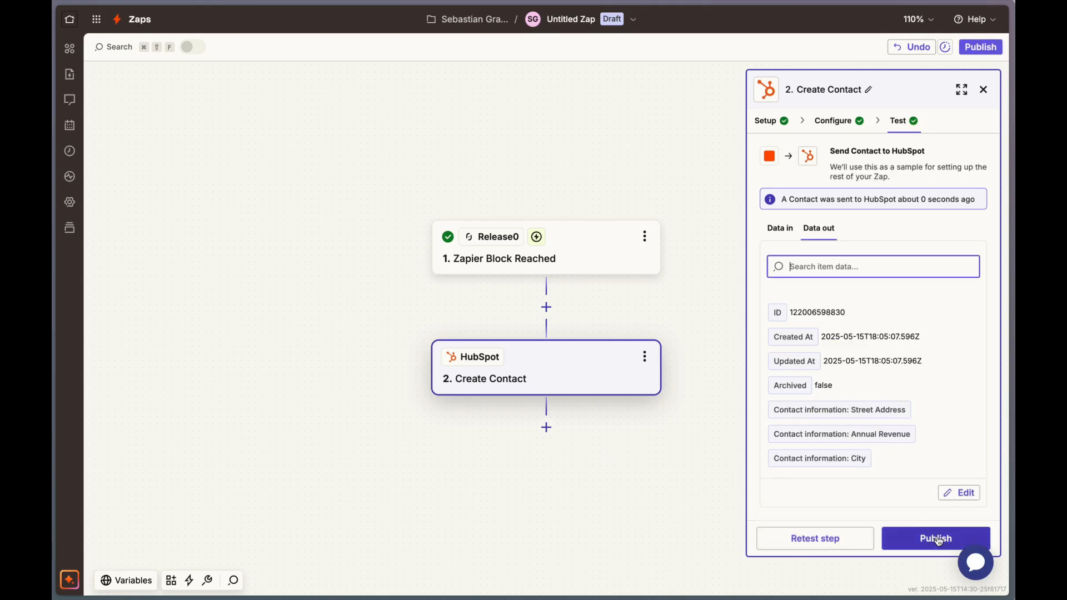
pyautogui.click(936, 539)
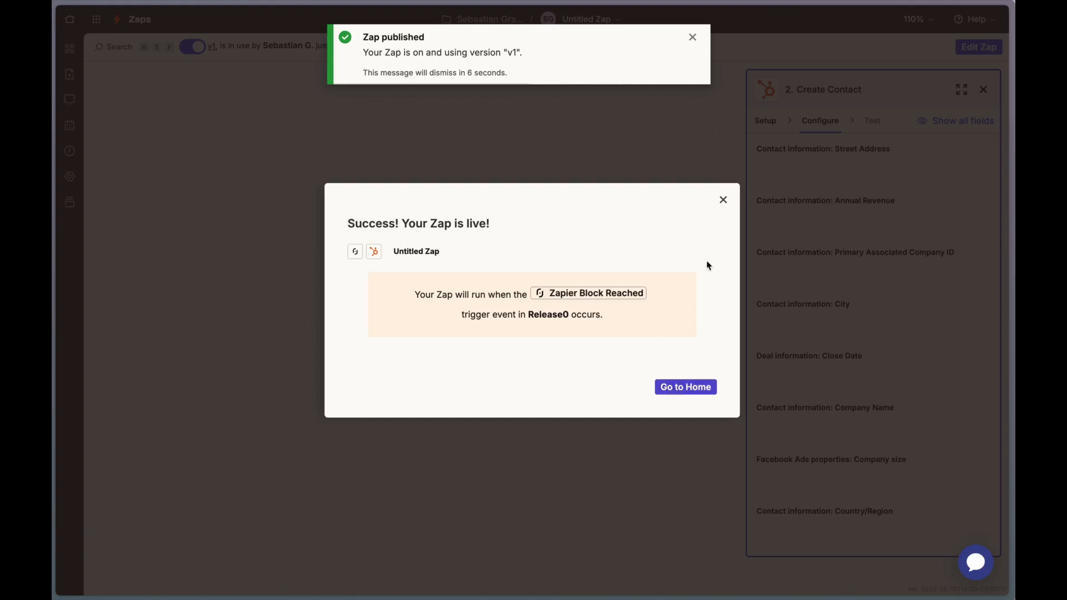
pyautogui.click(723, 201)
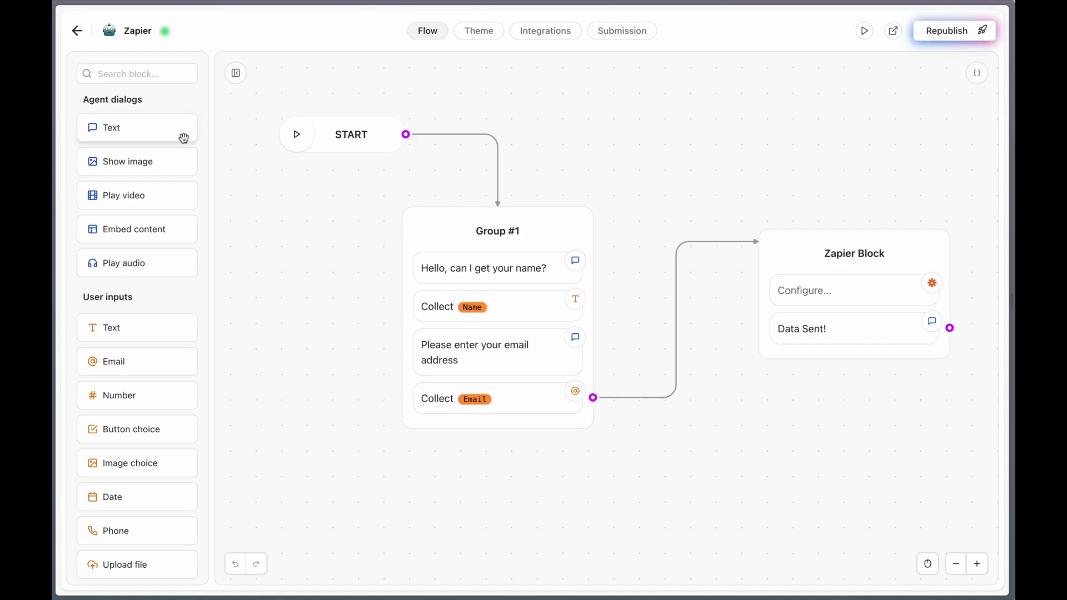
# Switch to HubSpot and delete the sample contact from the Contacts list, confirming the deletion with 1 record.
pyautogui.hotkey('alt', 'Tab')
pyautogui.hotkey('alt', 'Tab')
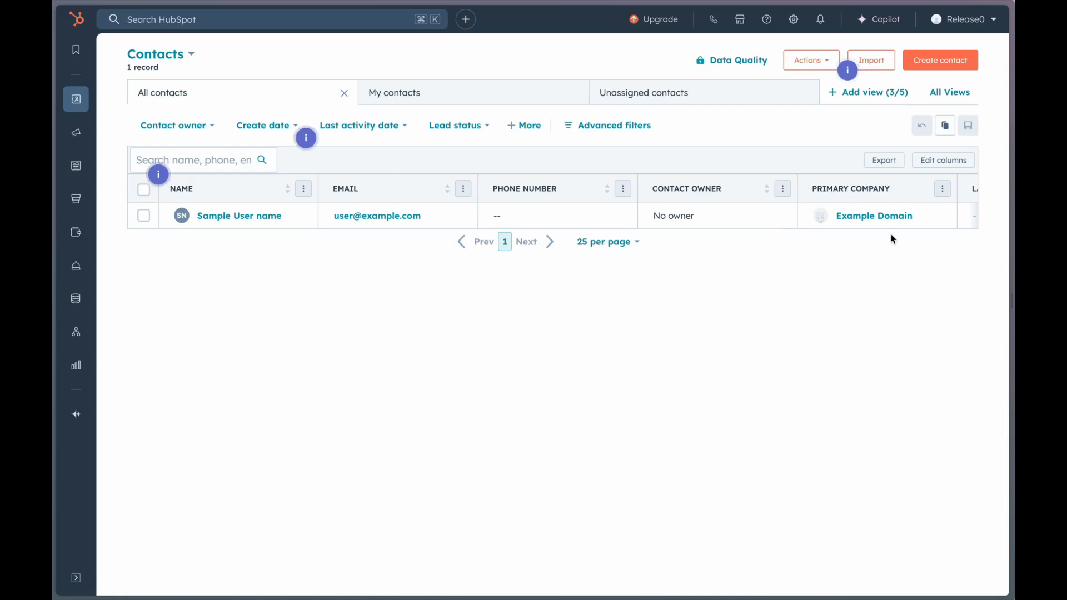
pyautogui.click(146, 217)
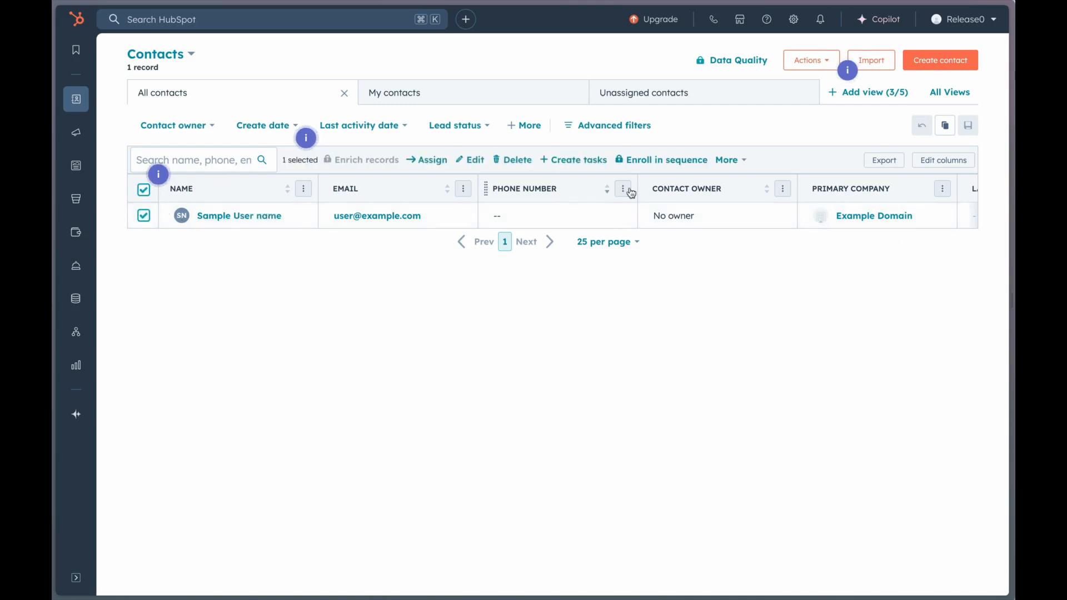
pyautogui.click(507, 164)
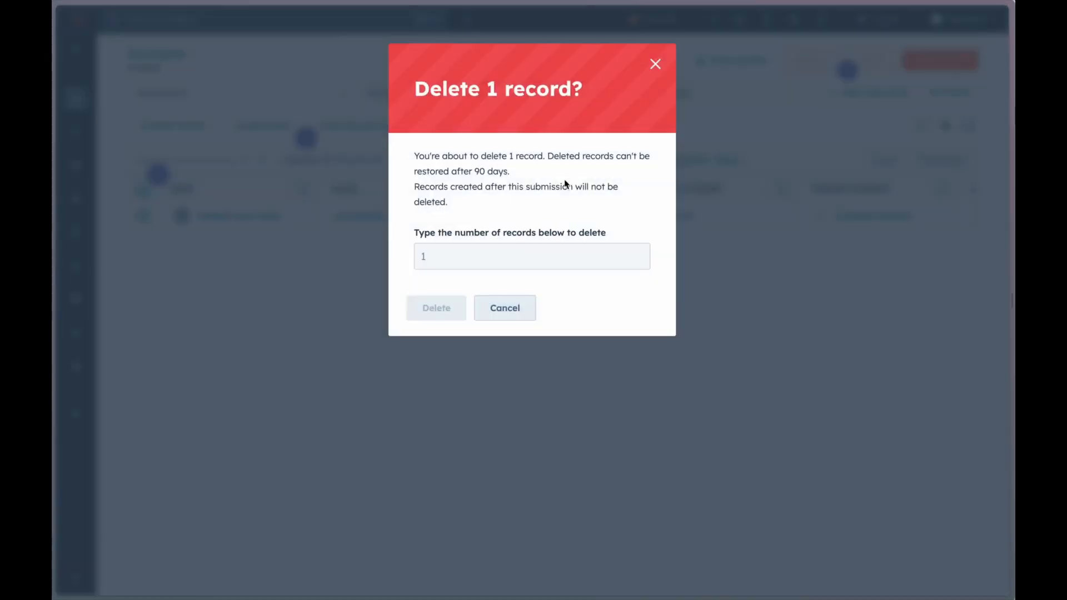
pyautogui.click(441, 255)
pyautogui.write('1')
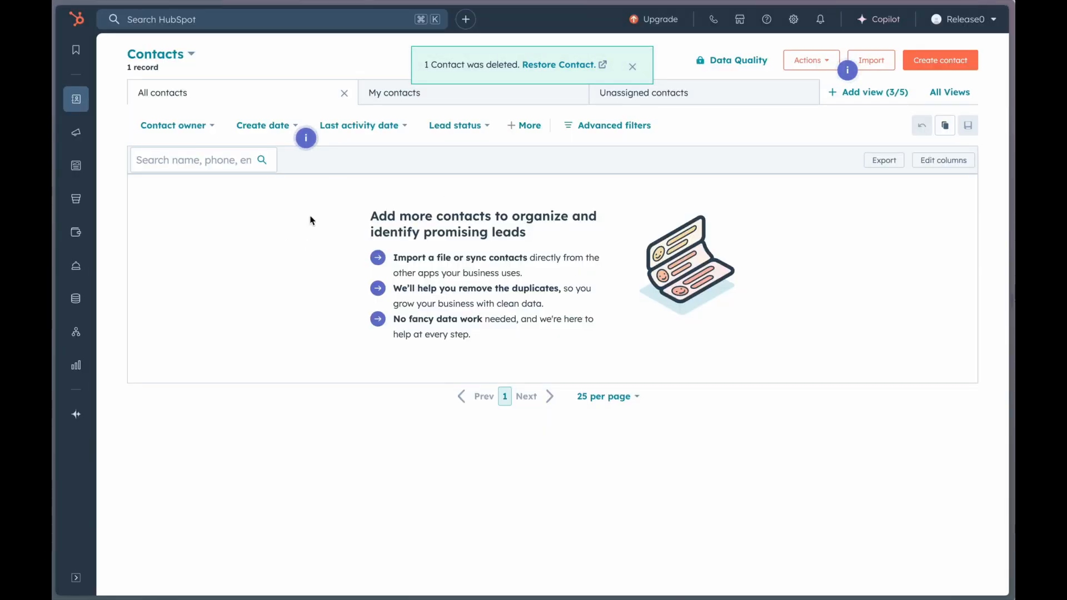
# Switch back to Release0 and republish the Zapier agent.
pyautogui.press('super+Tab')
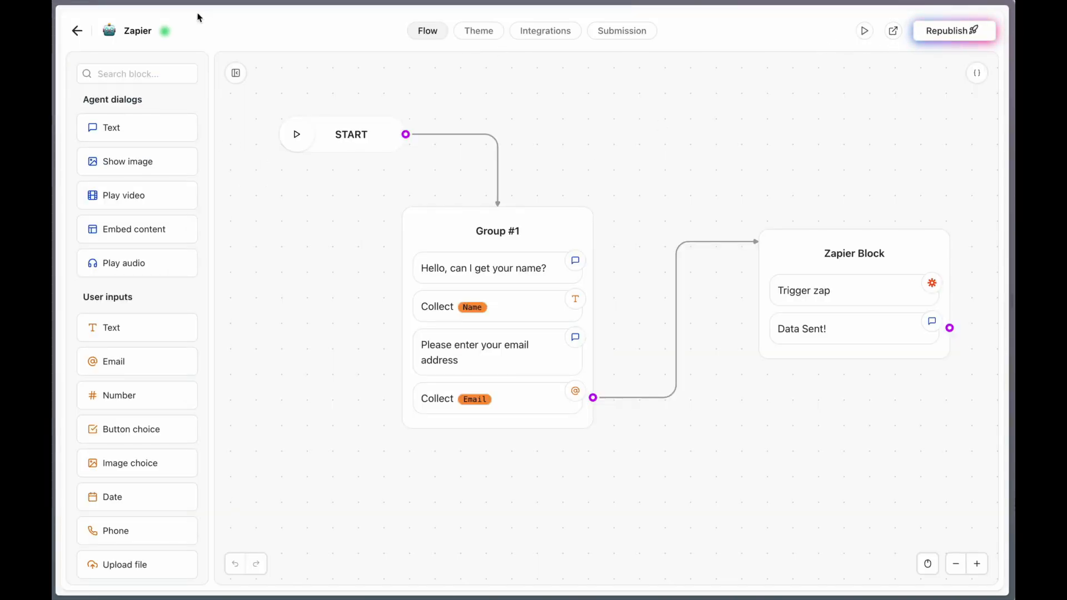
pyautogui.click(139, 31)
pyautogui.click(760, 492)
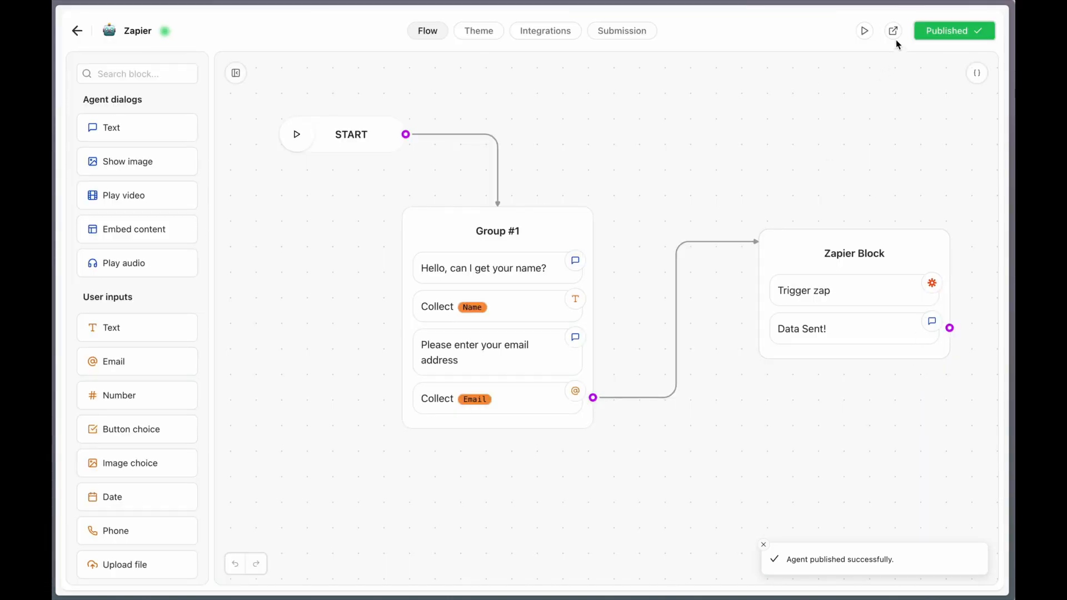
# Open the published Zapier agent and complete its chat by submitting a test contact's name and e-mail address.
pyautogui.click(889, 34)
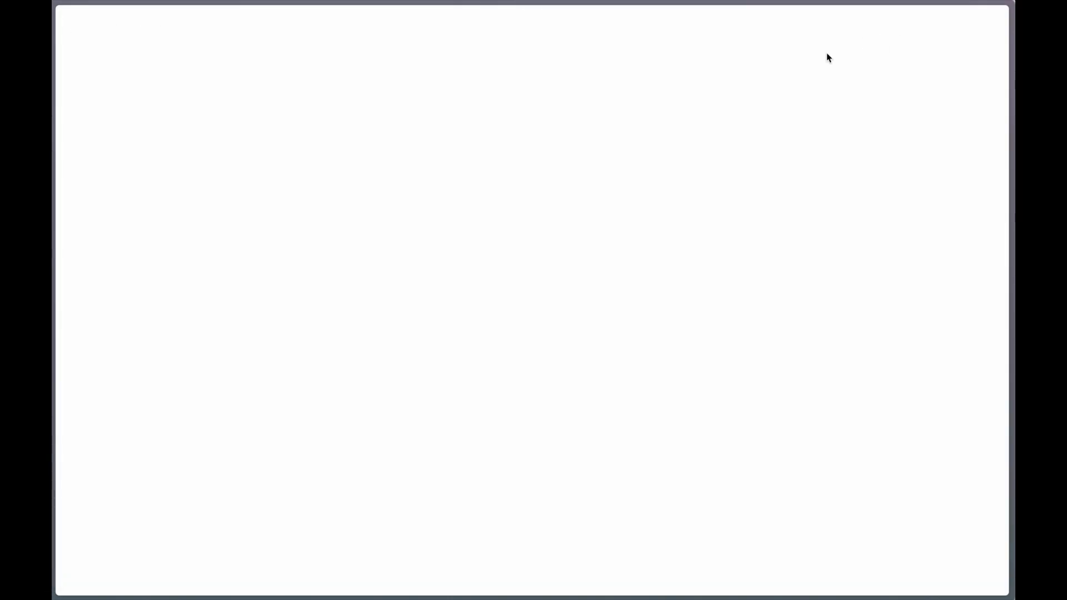
pyautogui.click(594, 84)
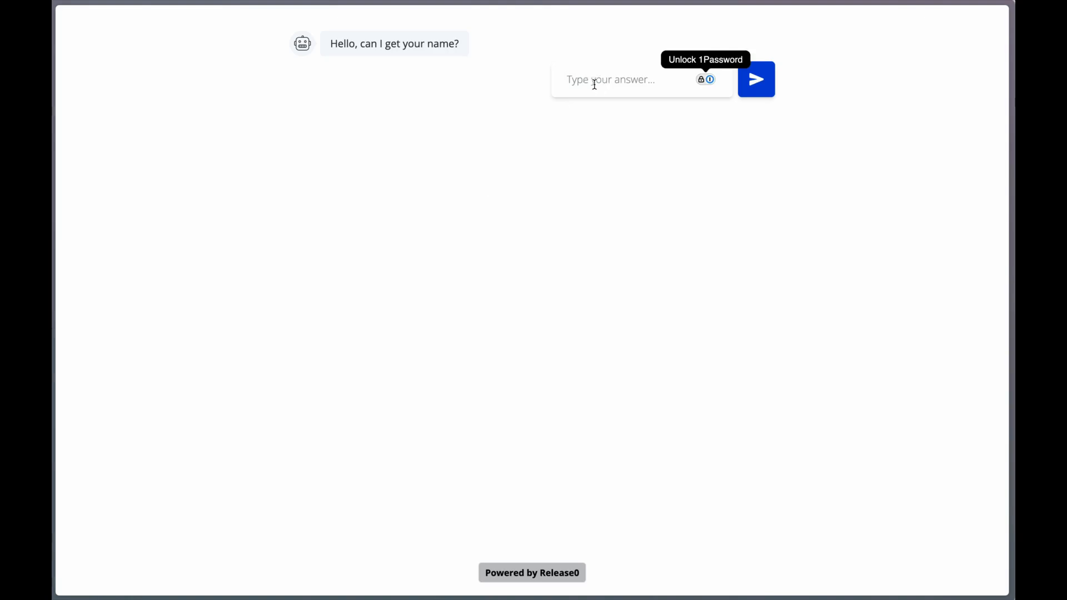
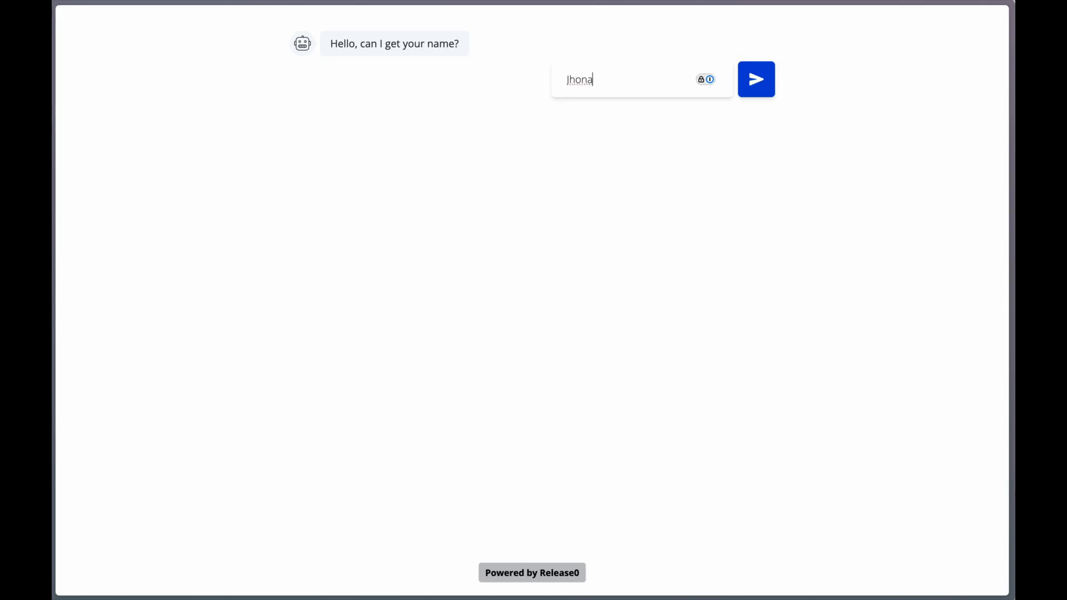
pyautogui.press('Return')
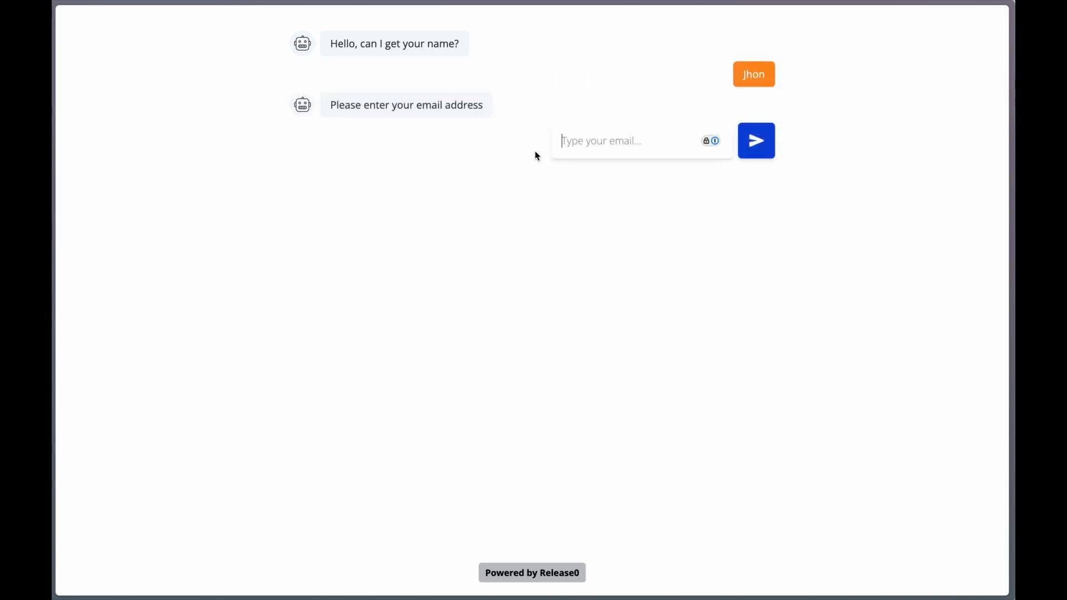
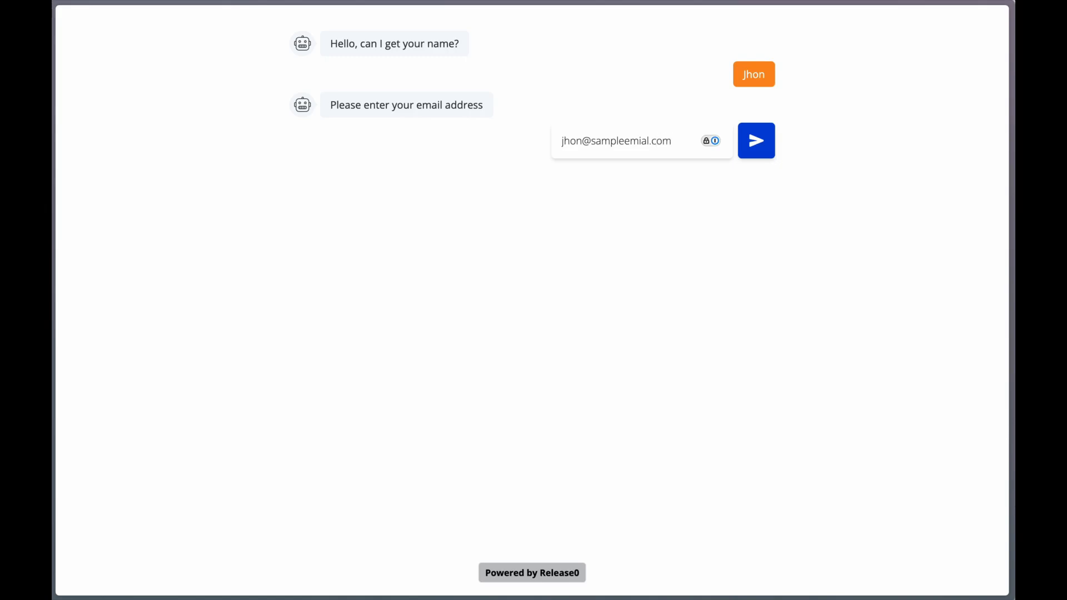
pyautogui.press('Return')
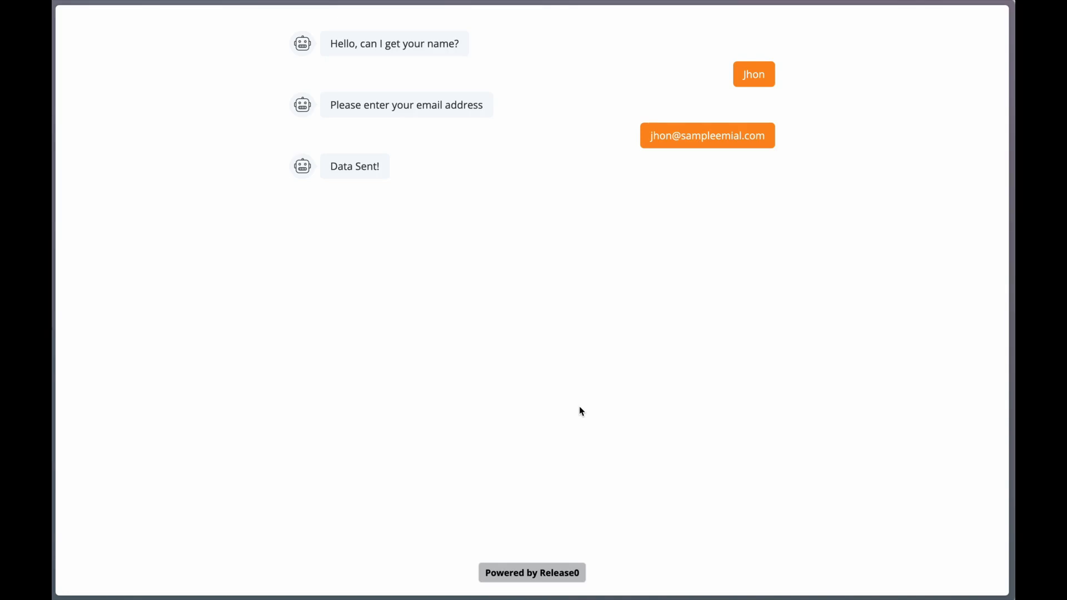
# Switch to HubSpot and reload the Contacts list to check for the contact submitted through the published agent.
pyautogui.hotkey('ctrl', 'Tab')
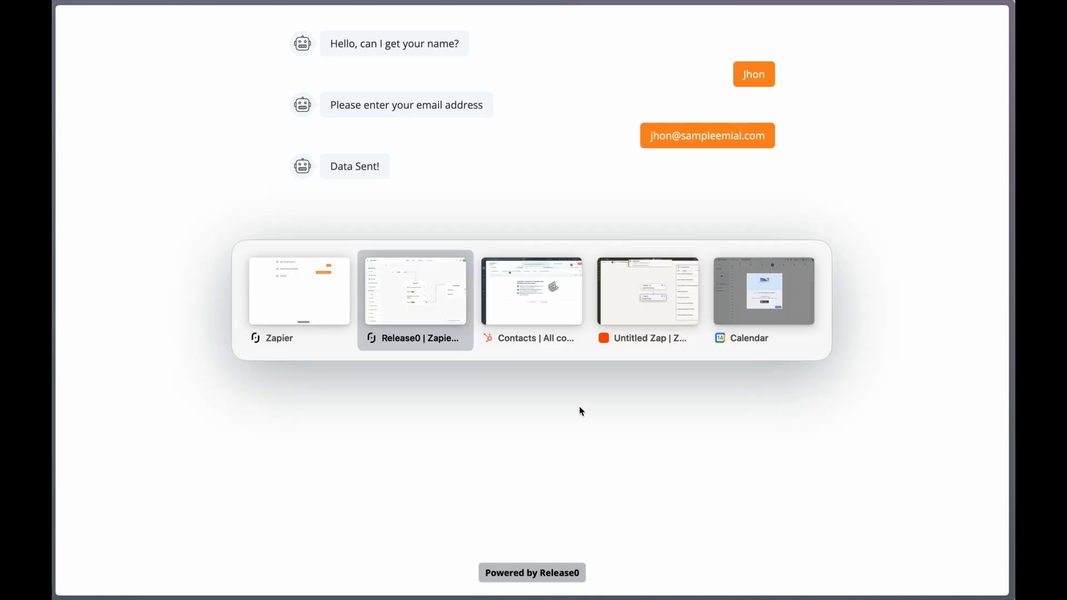
pyautogui.hotkey('ctrl', 'Tab')
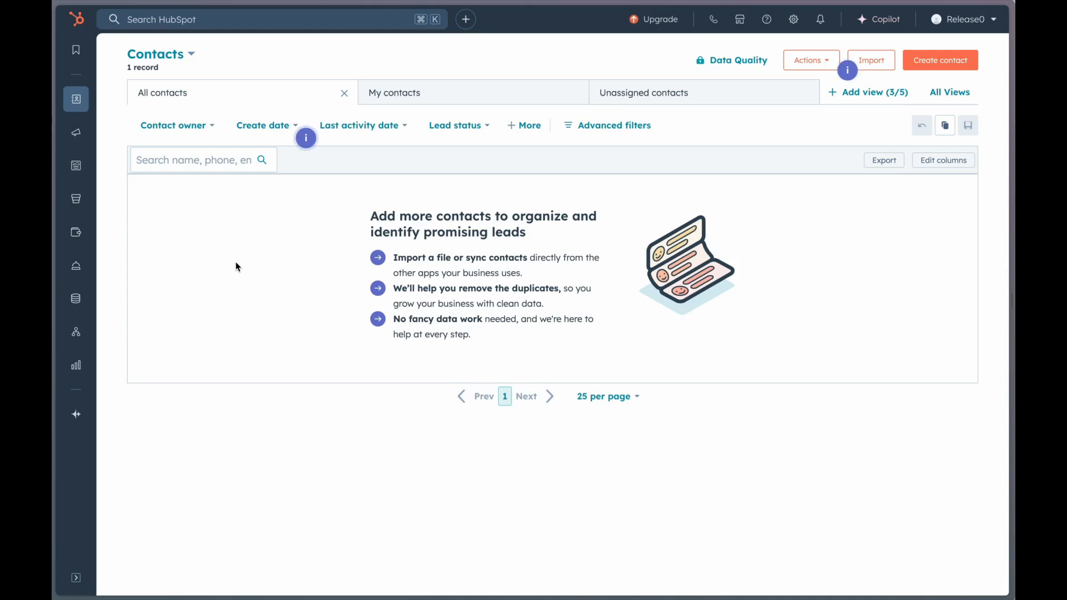
pyautogui.press('super+r')
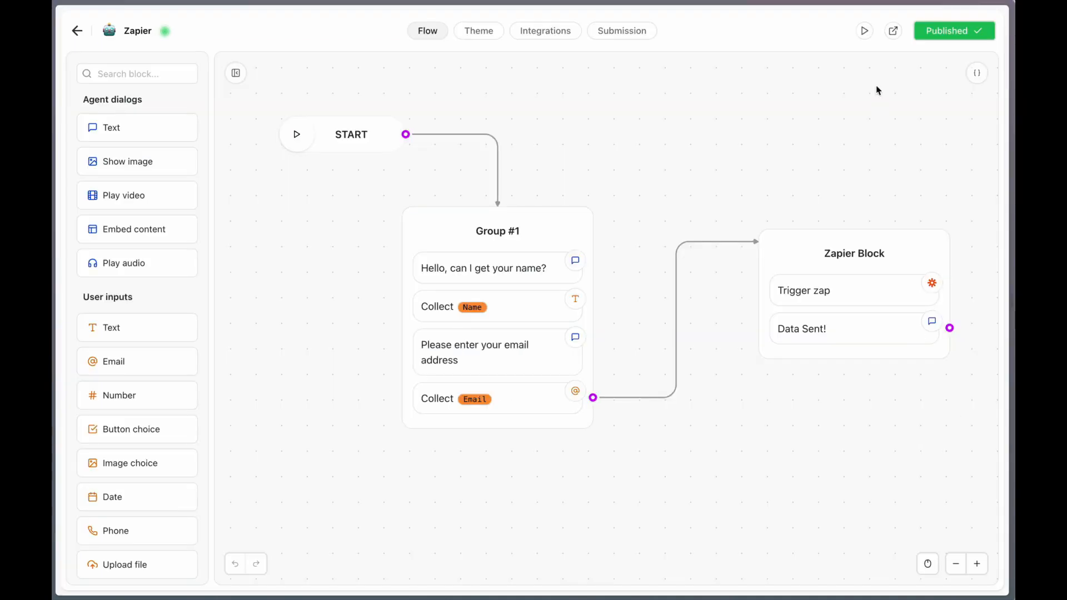
# In the Release0 flow editor, run the agent's Web preview and answer it with a test name and a different test e-mail address.
pyautogui.click(865, 32)
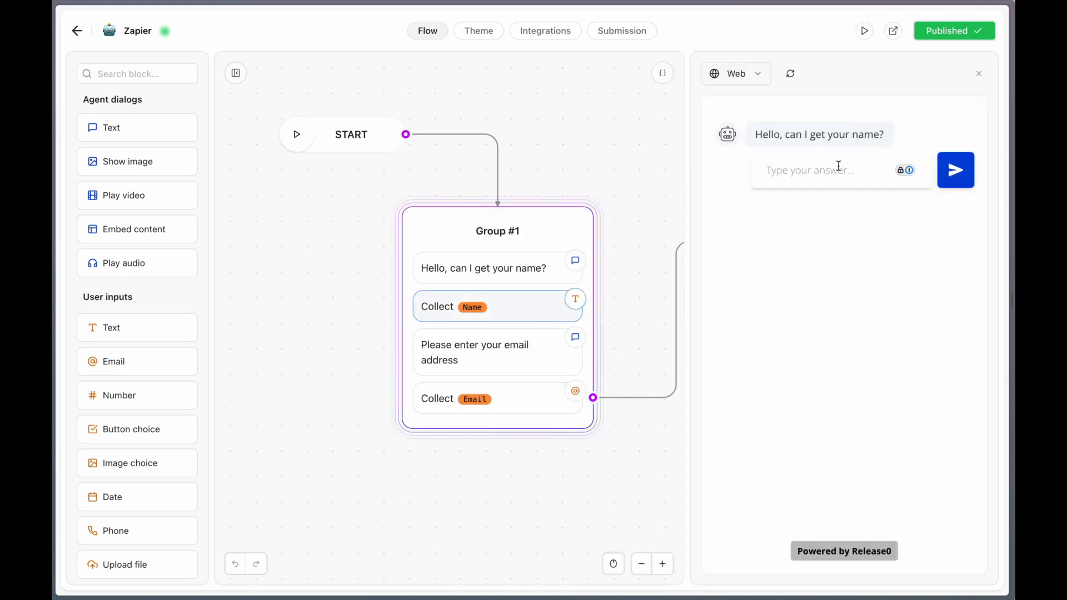
pyautogui.click(769, 170)
pyautogui.write('Jhon')
pyautogui.press('Return')
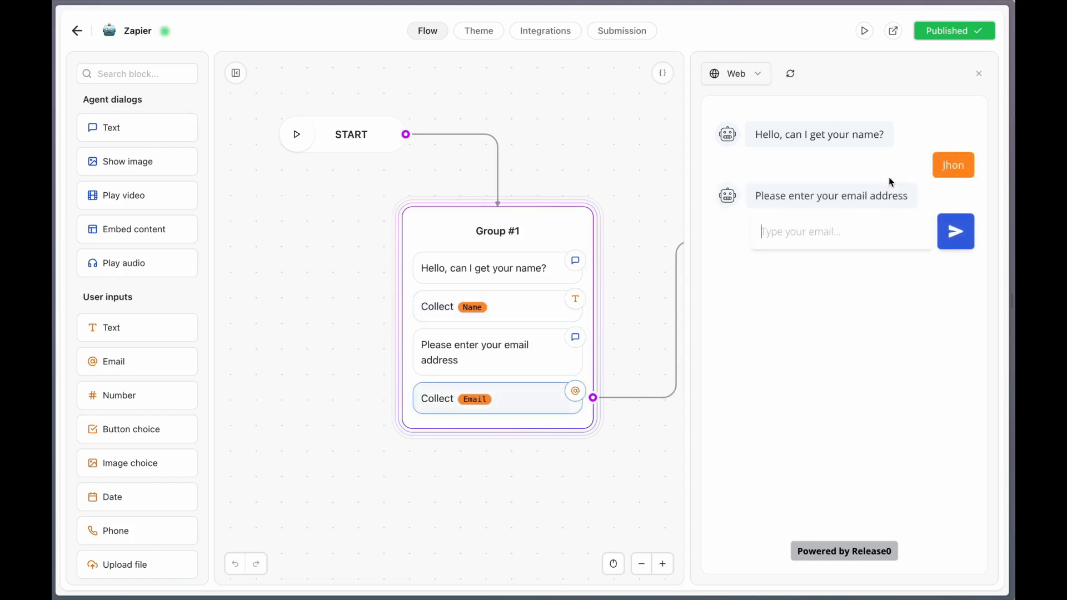
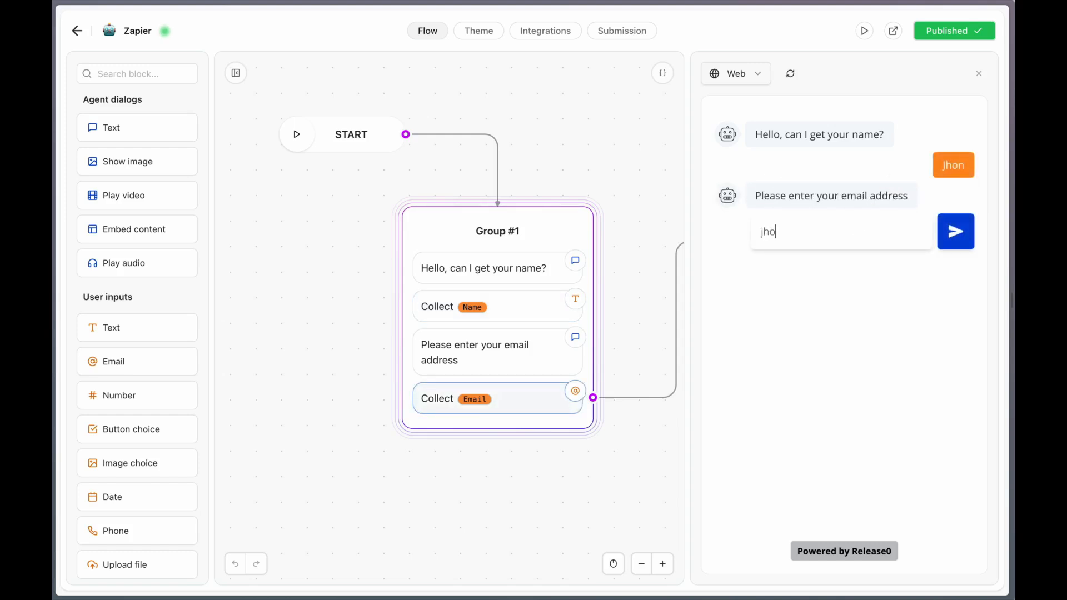
pyautogui.press('Return')
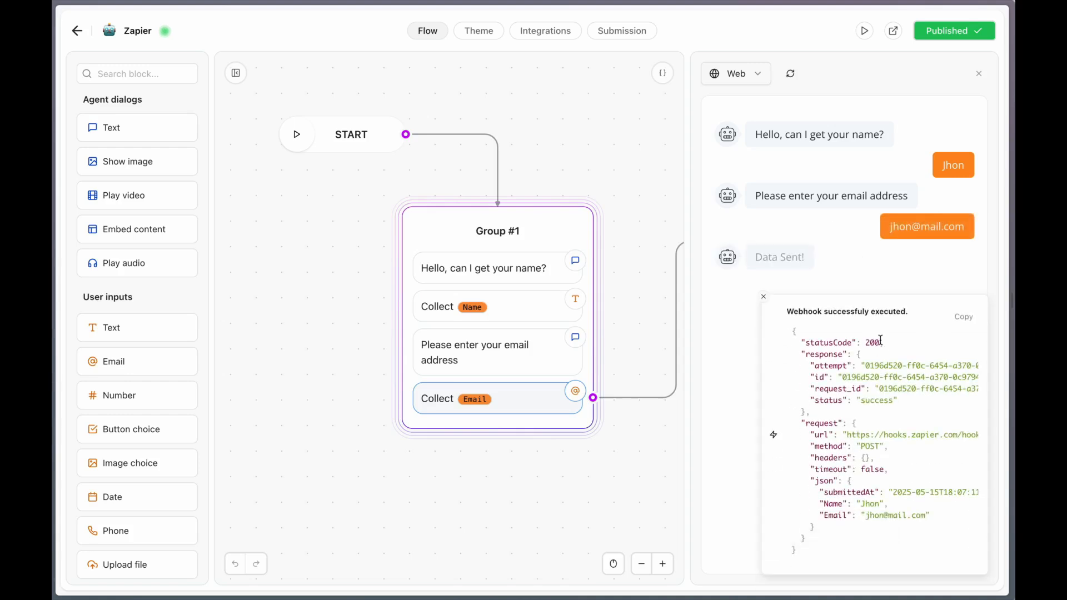
# Return to HubSpot and refresh All contacts to check for the contacts from both test conversations.
pyautogui.press('super+Tab')
pyautogui.press('super+Tab')
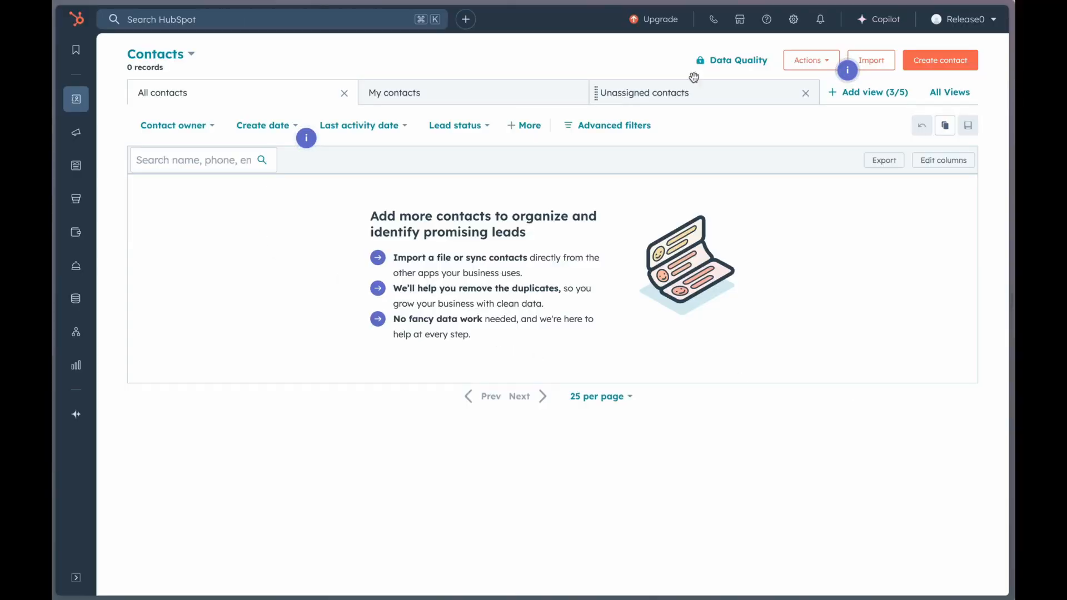
pyautogui.click(228, 244)
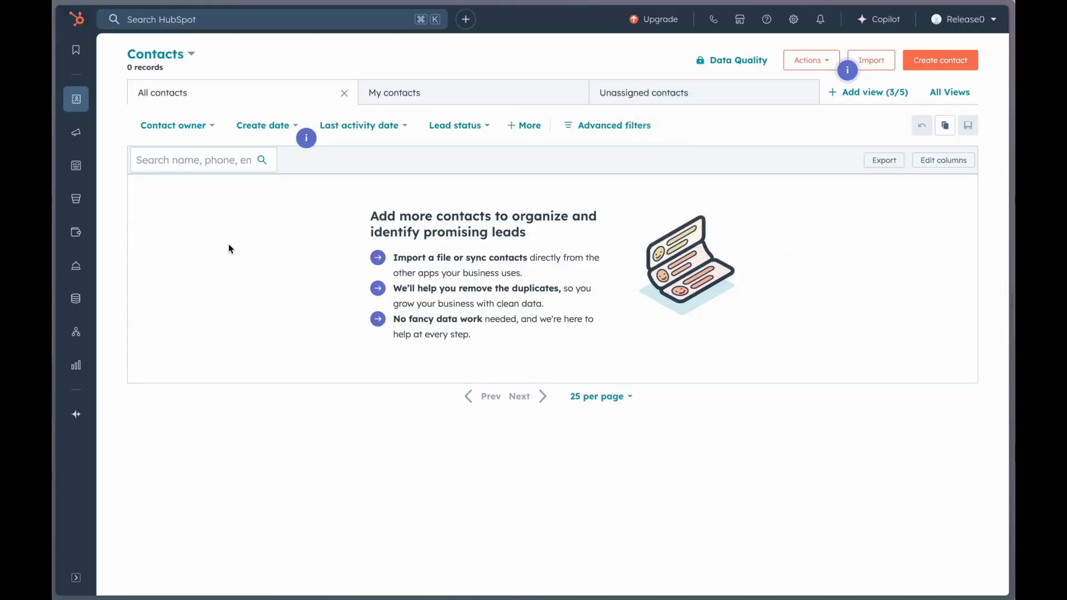
pyautogui.press('super+r')
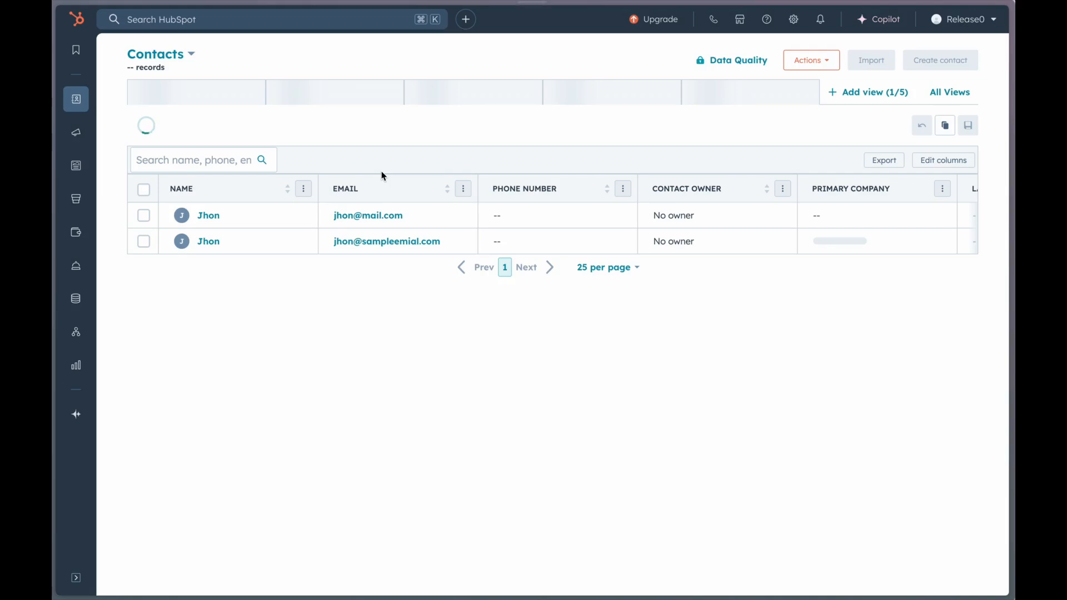